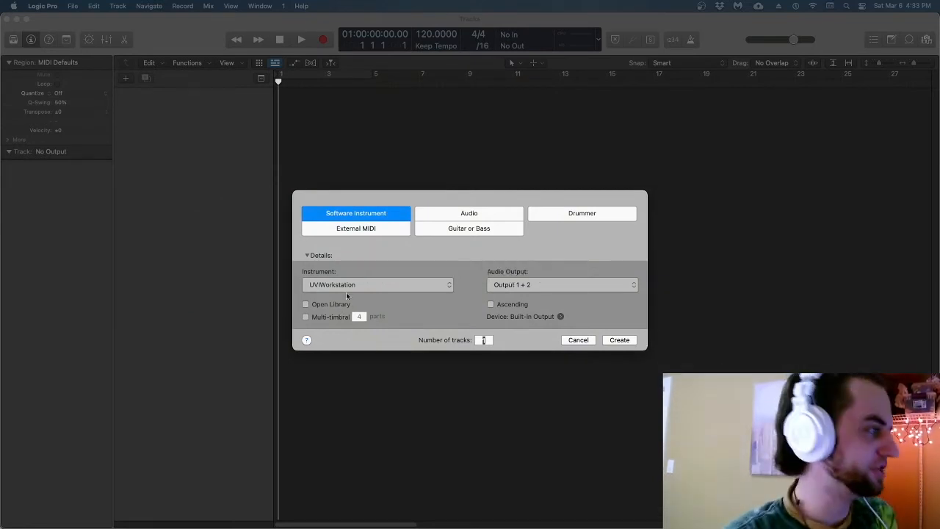
# Create a software instrument track with UVIWorkstation and open the instrument's sound browser.
pyautogui.click(609, 342)
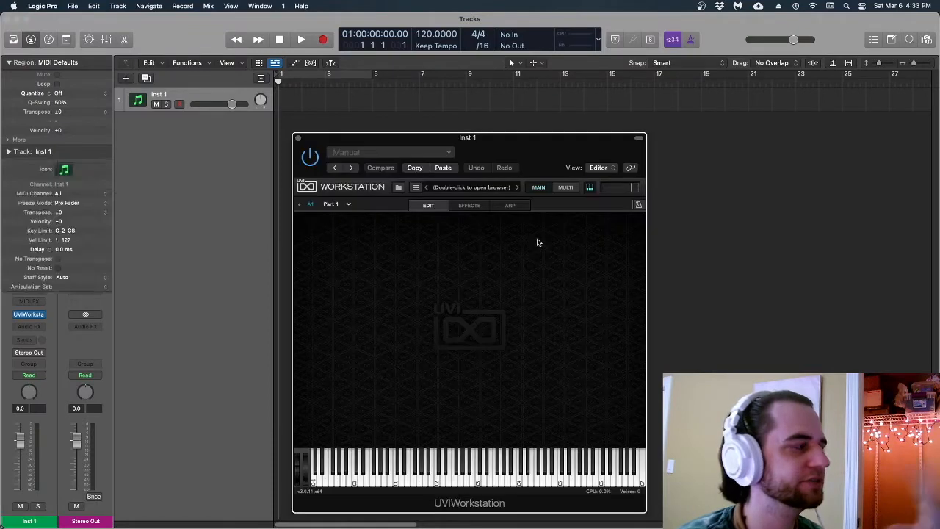
pyautogui.moveTo(464, 160); pyautogui.dragTo(468, 104)
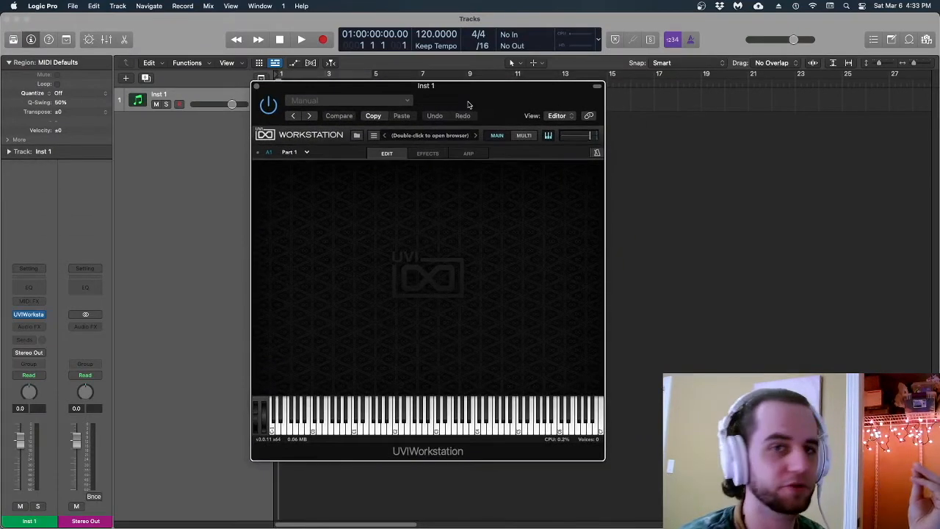
pyautogui.doubleClick(436, 138)
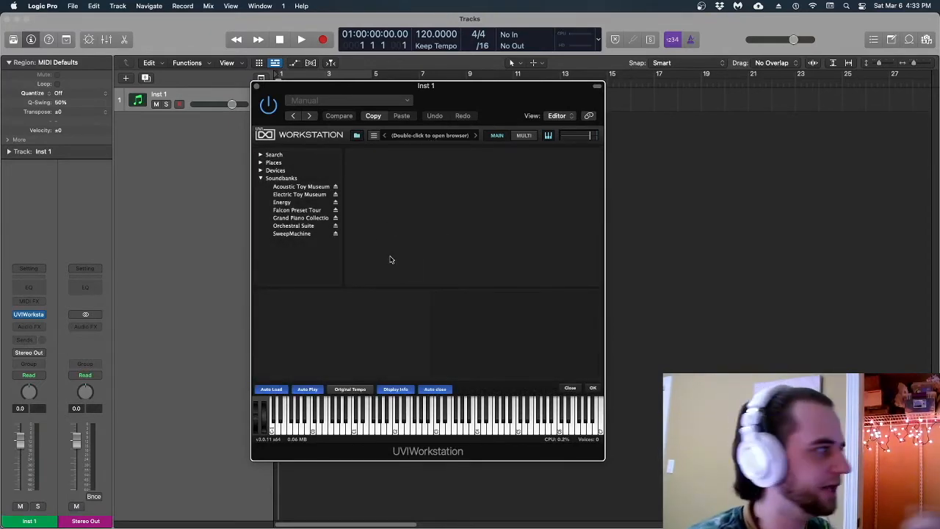
# Look through the soundbanks, load the Japanese Grand Piano from the Grand Piano Collection, and close the instrument window.
pyautogui.click(315, 187)
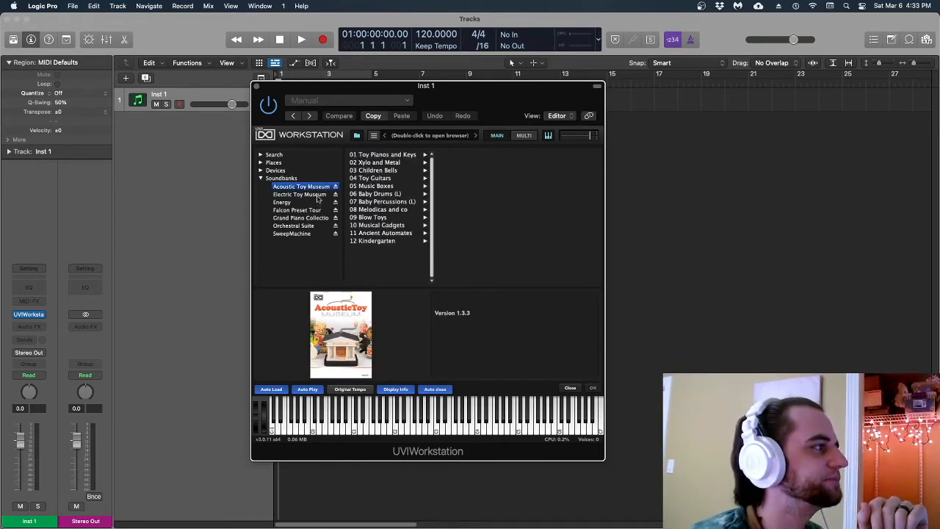
pyautogui.click(318, 195)
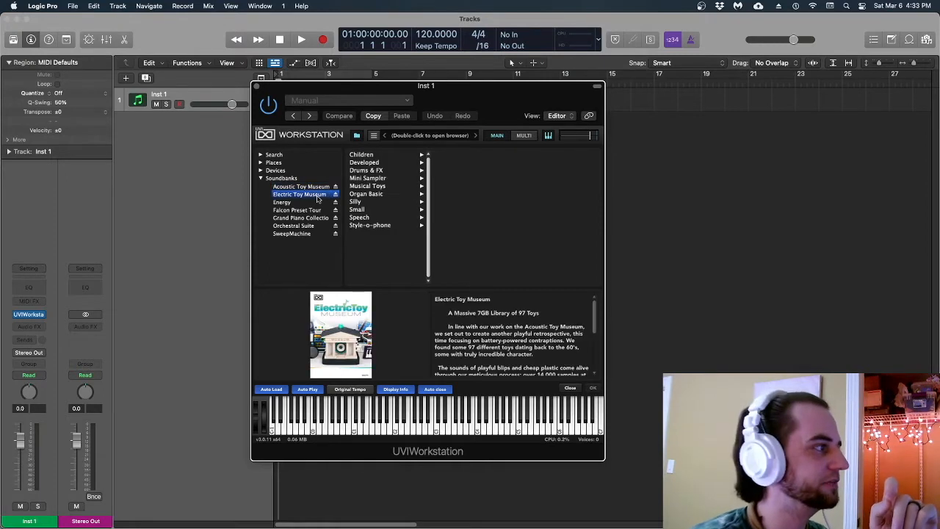
pyautogui.click(321, 187)
pyautogui.click(324, 194)
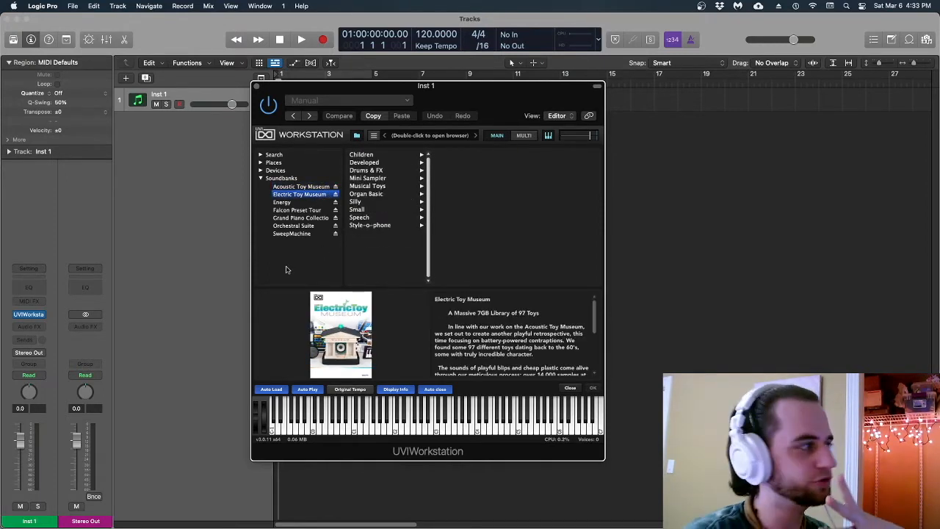
pyautogui.click(294, 211)
pyautogui.click(295, 218)
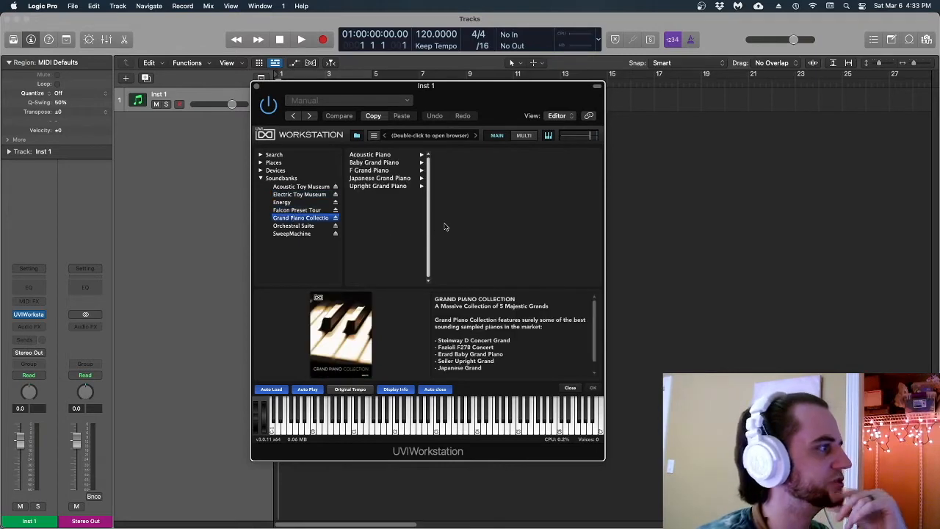
pyautogui.click(390, 178)
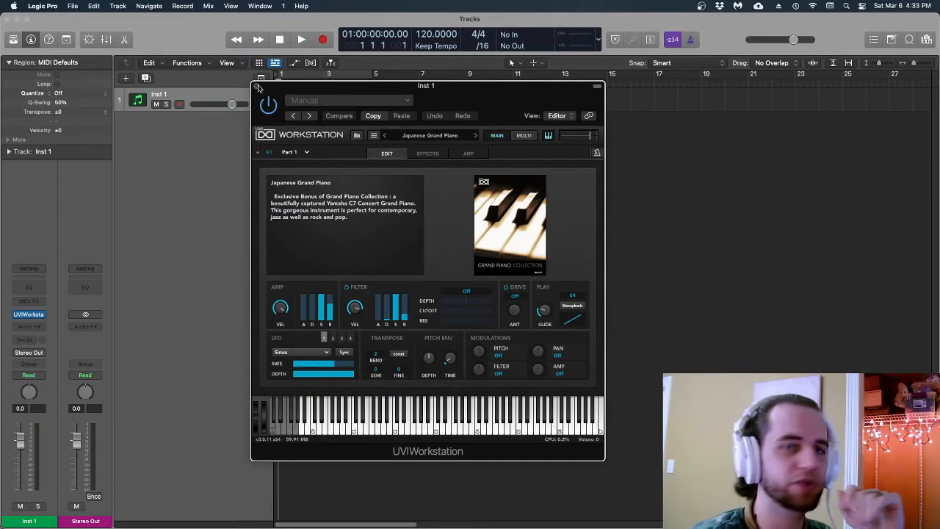
pyautogui.click(257, 87)
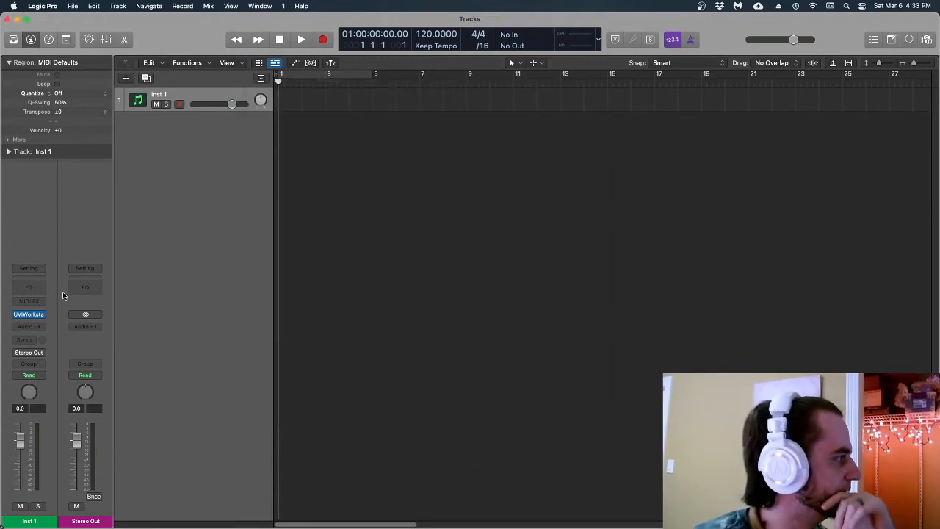
# Add a Channel EQ to the piano track and roll off the extreme lows and highs with low-cut and high-cut filters.
pyautogui.click(29, 287)
pyautogui.click(737, 185)
pyautogui.moveTo(723, 288); pyautogui.dragTo(714, 288)
pyautogui.moveTo(348, 273); pyautogui.dragTo(356, 273)
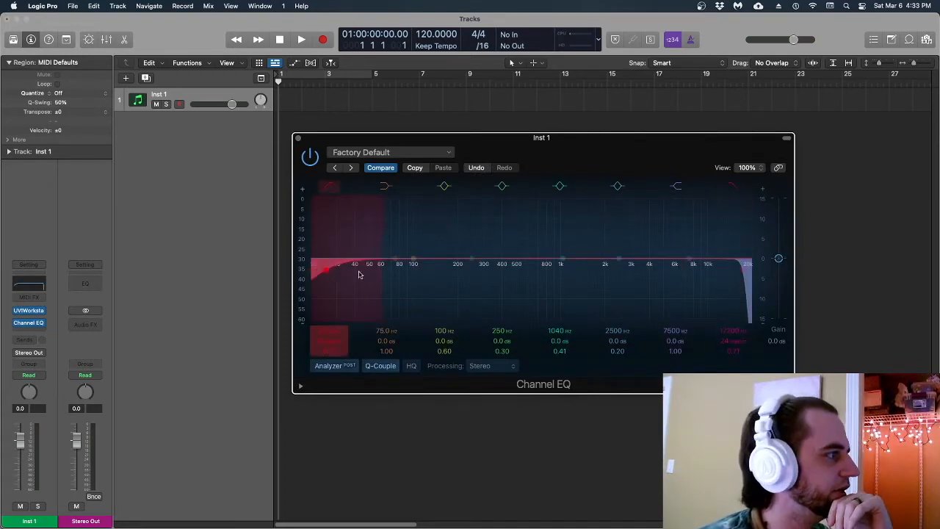
pyautogui.click(330, 186)
pyautogui.click(298, 137)
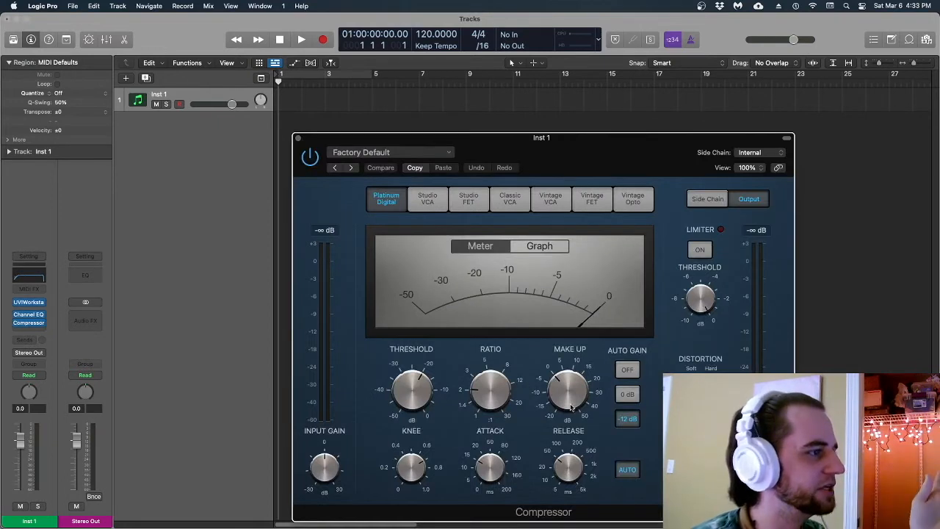
# Set the piano Compressor's auto gain to 0 dB and lower the track volume to about -7.4 dB.
pyautogui.click(626, 395)
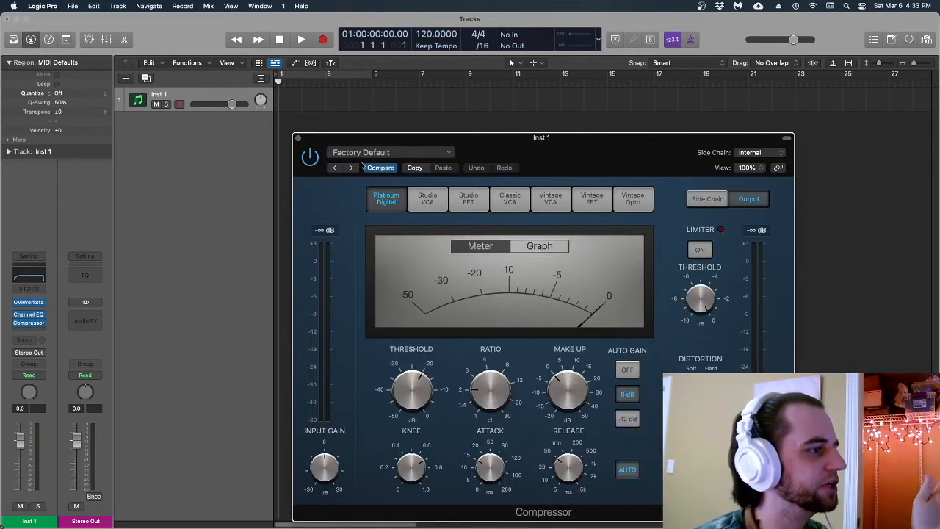
pyautogui.click(298, 138)
pyautogui.moveTo(232, 104); pyautogui.dragTo(210, 111)
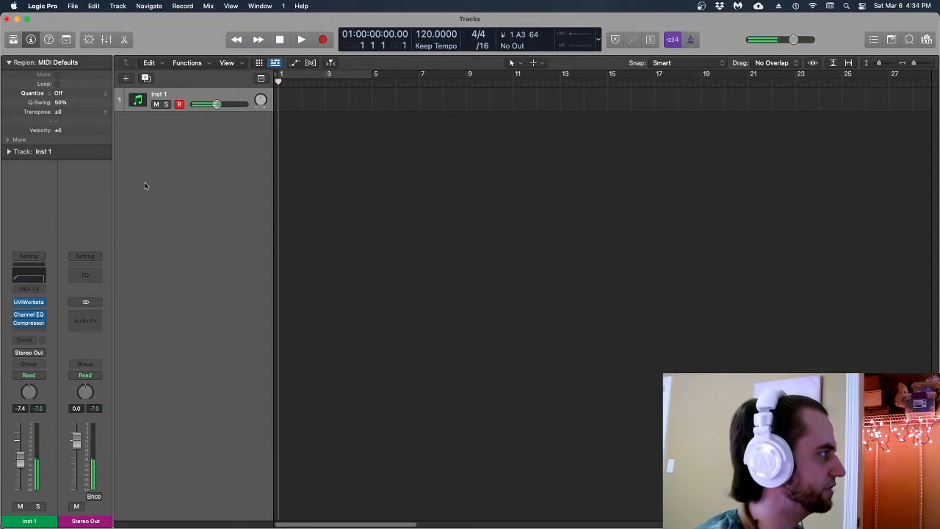
# Add a ChromaVerb Room reverb to the piano with size and density 71%, decay 2.20 s, distance 67% and wet 73%.
pyautogui.click(43, 336)
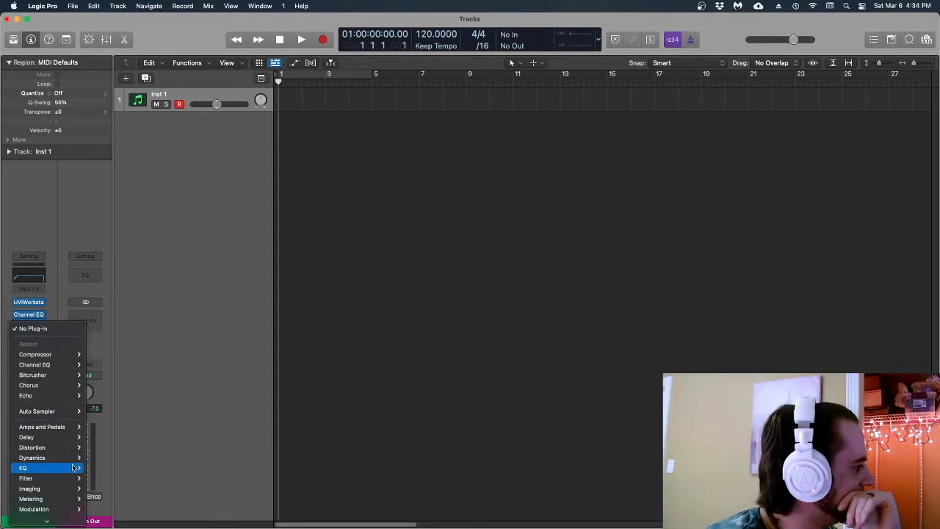
pyautogui.moveTo(65, 466)
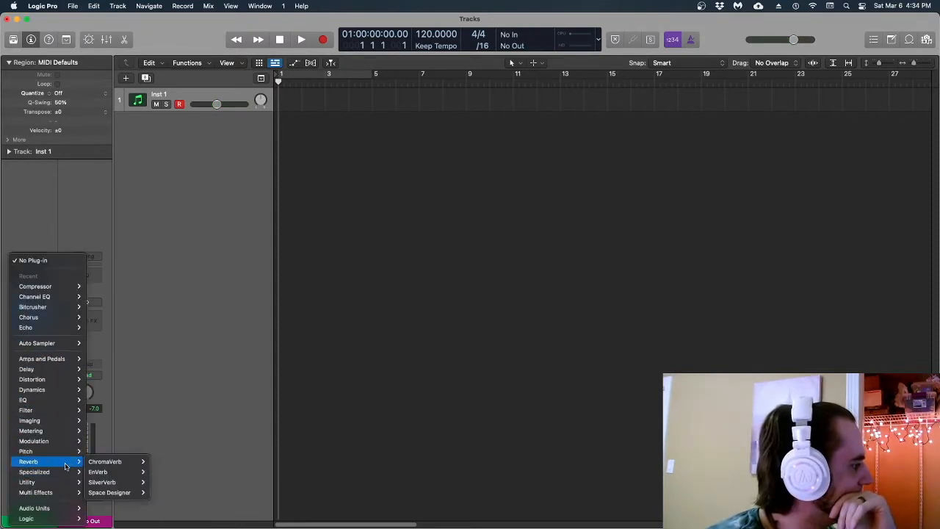
pyautogui.click(125, 464)
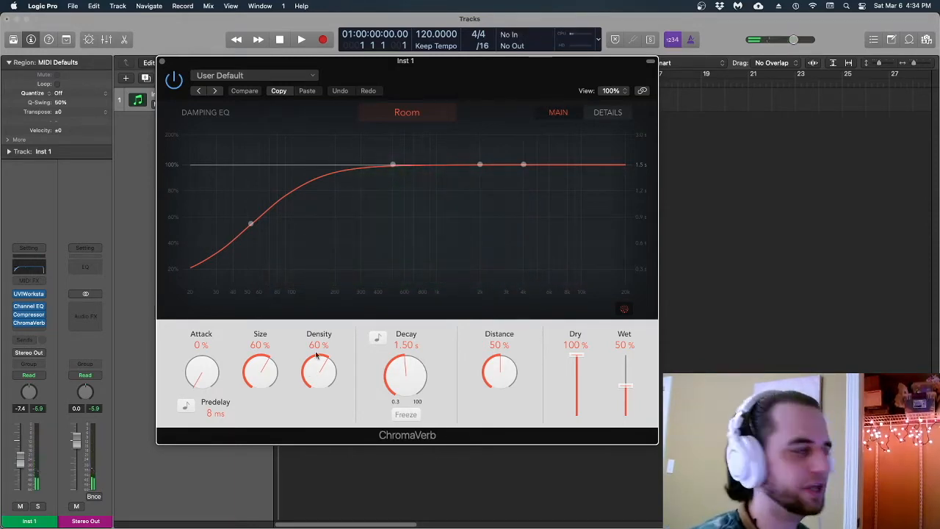
pyautogui.moveTo(413, 391); pyautogui.dragTo(412, 381)
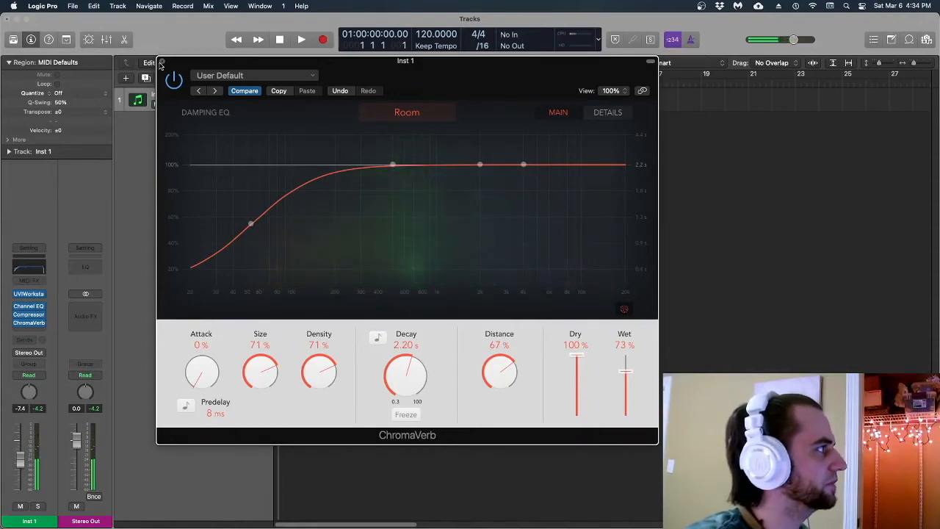
pyautogui.click(161, 63)
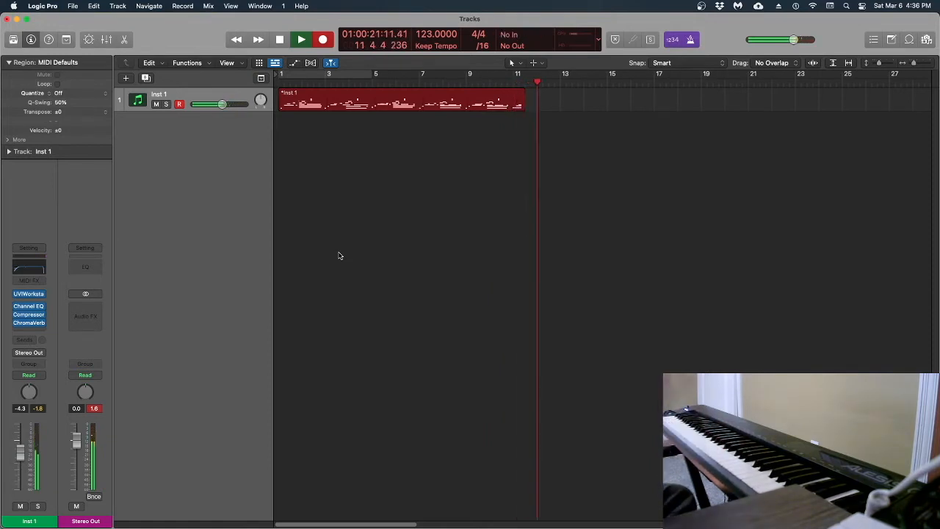
# Stop the piano recording, return to the start of the project, and delete the recorded take.
pyautogui.press('space')
pyautogui.press('Return')
pyautogui.press('Delete')
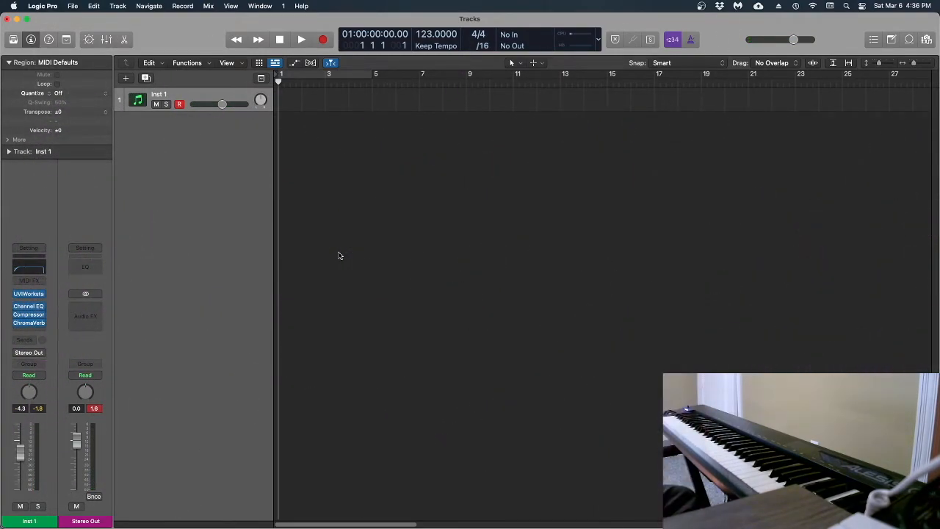
# Record a new piano take on the Inst 1 track from bar 1 to about bar 28, and return to the start.
pyautogui.press('space')
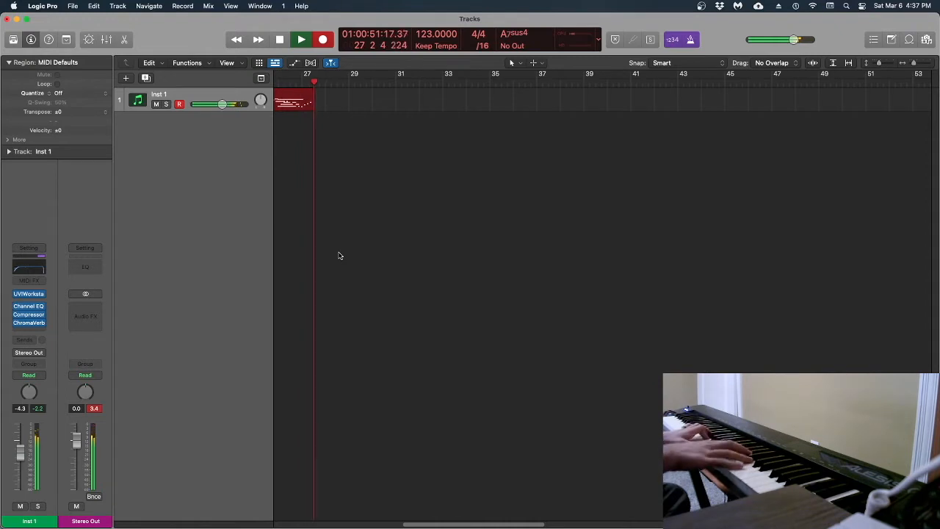
pyautogui.press('space')
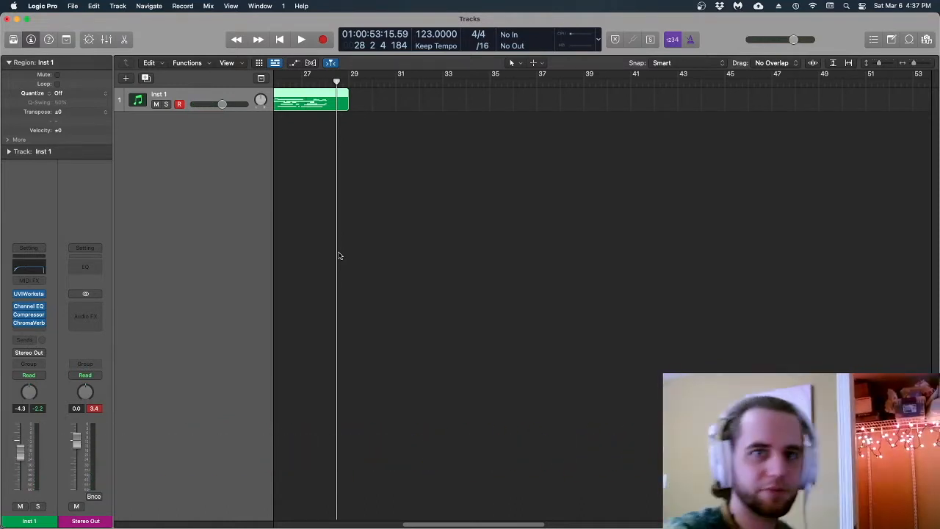
pyautogui.click(380, 153)
pyautogui.press('Return')
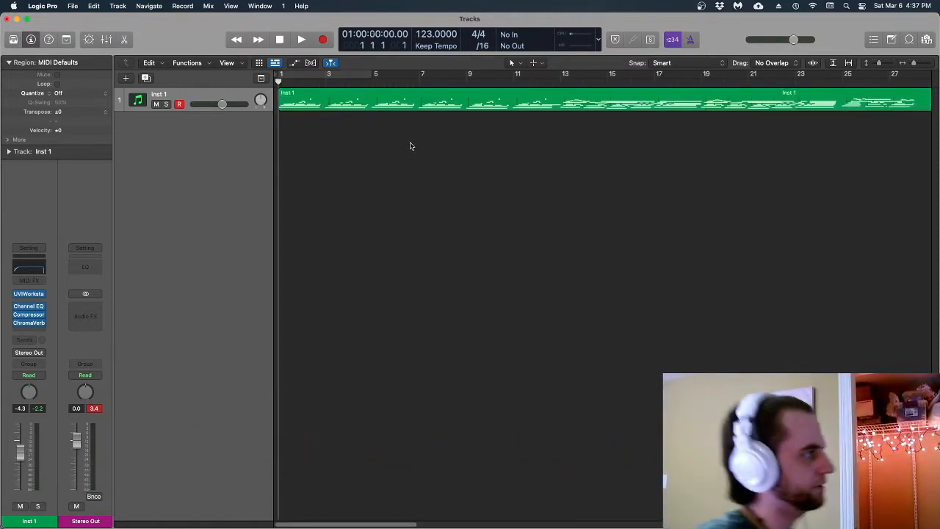
# Open the recorded piano region in an enlarged Piano Roll and quantize all its notes to 1/16 notes.
pyautogui.click(416, 106)
pyautogui.press('p')
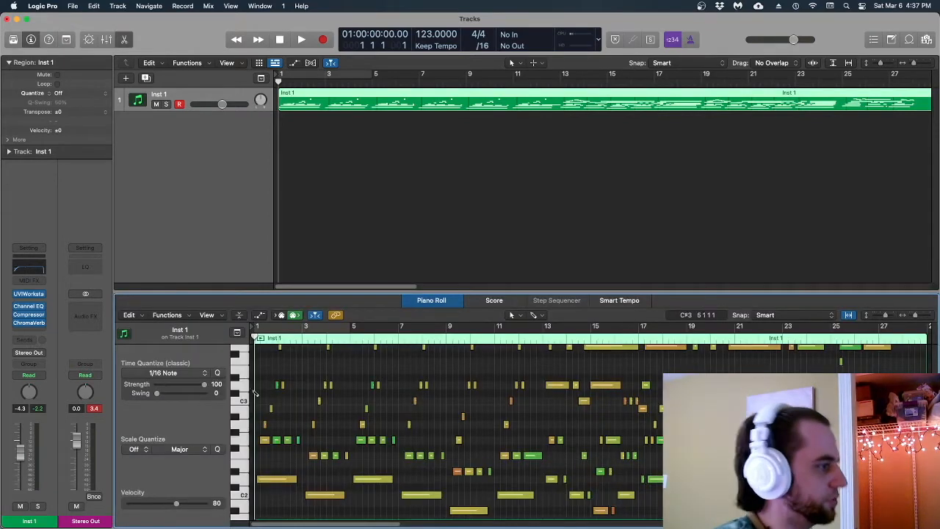
pyautogui.press('super+a')
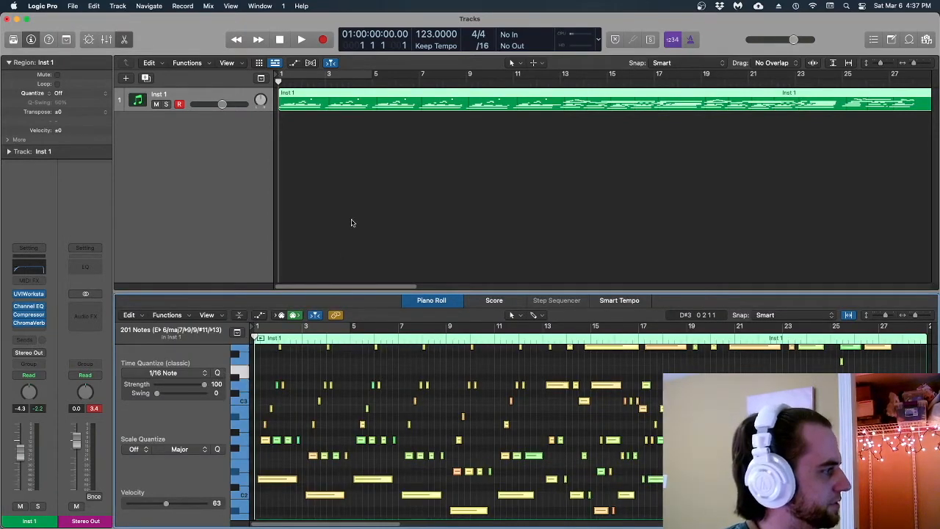
pyautogui.moveTo(365, 290); pyautogui.dragTo(365, 130)
pyautogui.scroll(8, 376, 329)
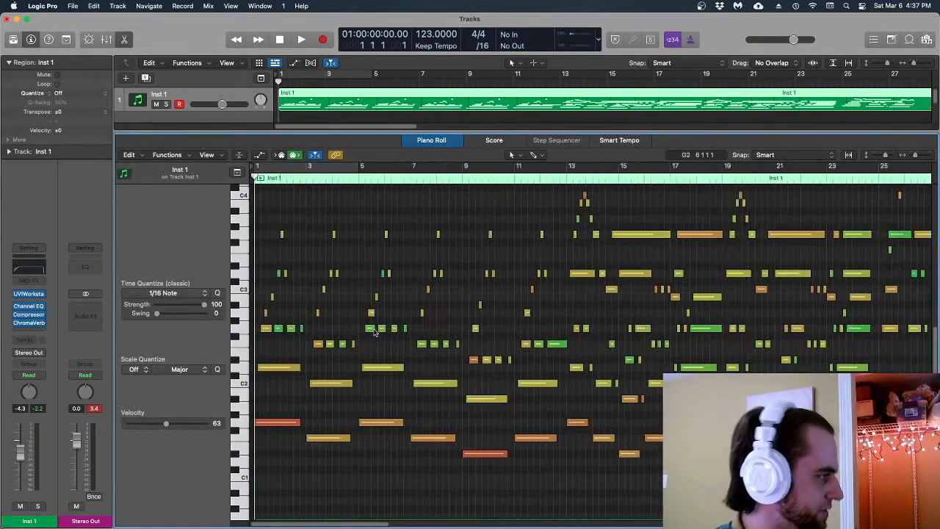
pyautogui.scroll(2, 396, 298)
pyautogui.scroll(3, 408, 294)
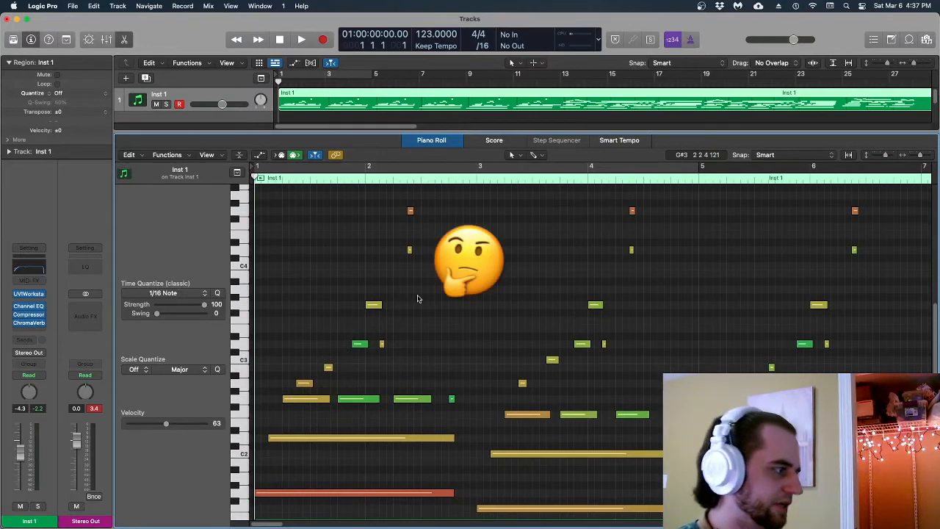
# Play back the piano region and correct the clashing notes in bar 20, deleting one and moving the other to D3.
pyautogui.press('space')
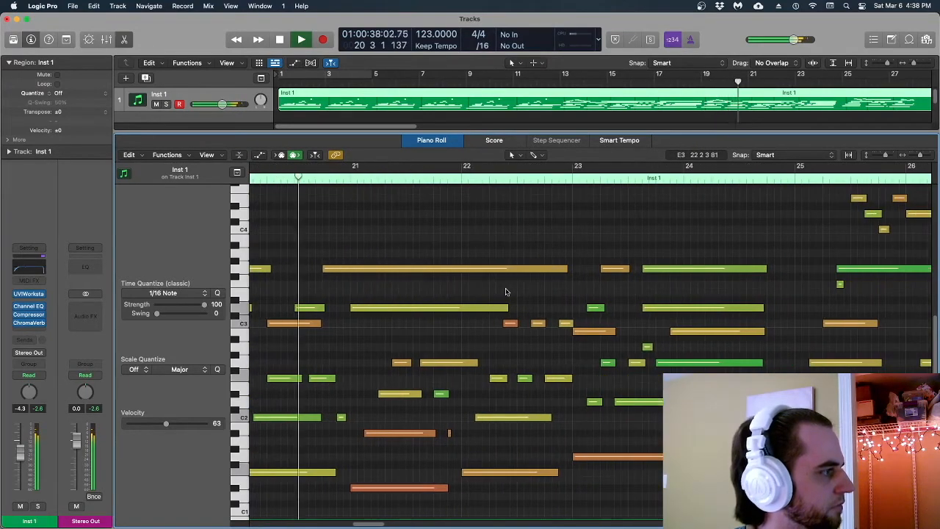
pyautogui.hscroll(-5, 505, 291)
pyautogui.click(340, 184)
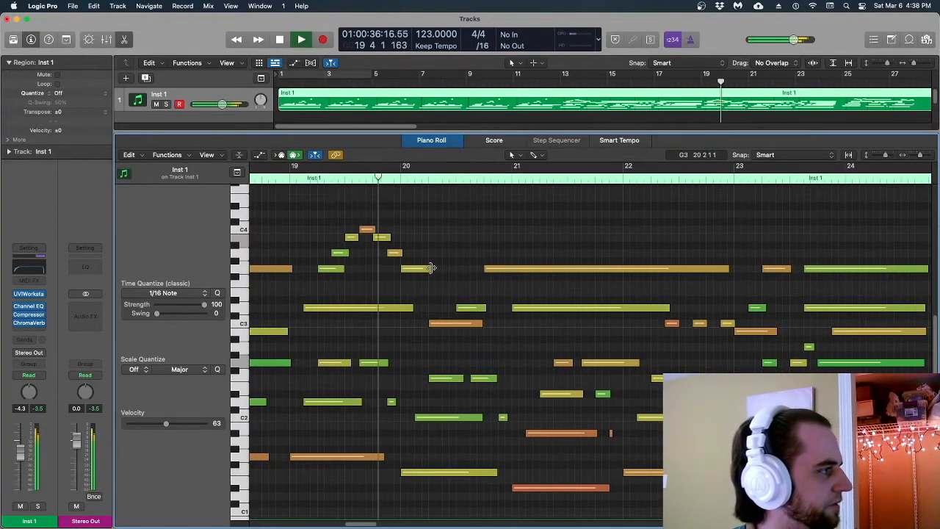
pyautogui.press('space')
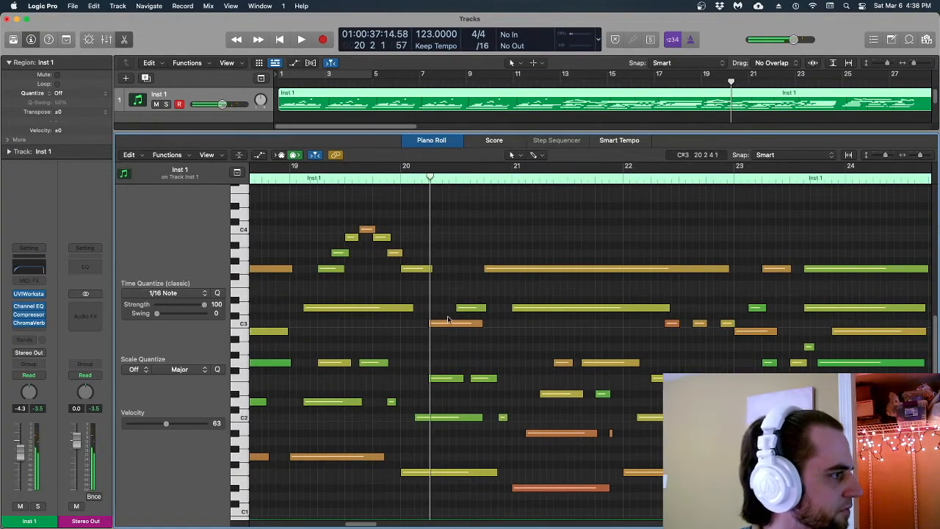
pyautogui.moveTo(464, 310); pyautogui.dragTo(439, 299)
pyautogui.press('Delete')
# Listen to the rest of the piano region and trim off everything after bar 25.
pyautogui.press('space')
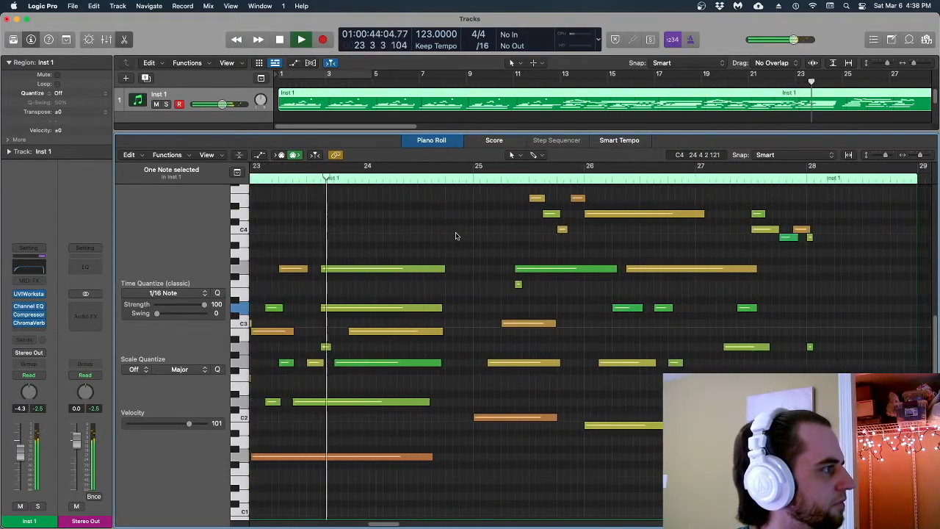
pyautogui.press('space')
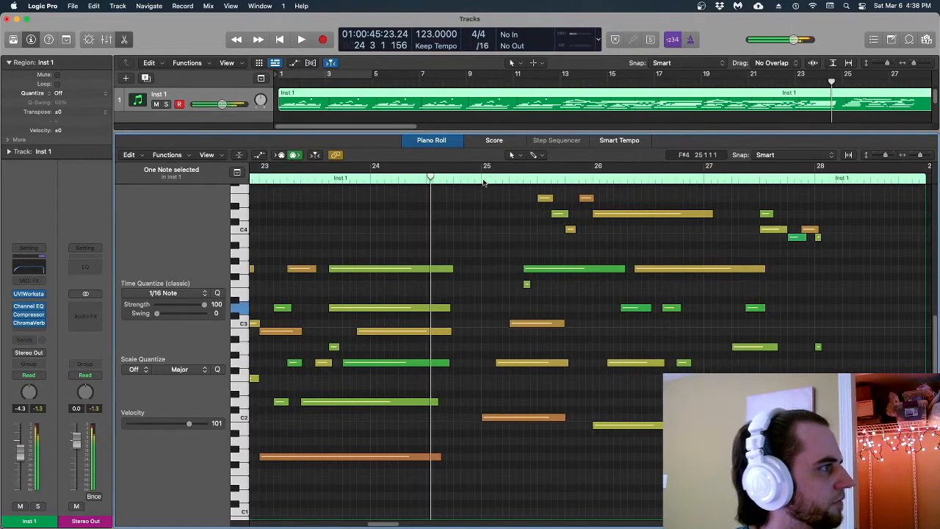
pyautogui.click(483, 170)
pyautogui.click(845, 114)
# Randomize the velocities of all notes in the piano region to between 86 and 97 with the Random Velocity MIDI transform.
pyautogui.scroll(2, 341, 261)
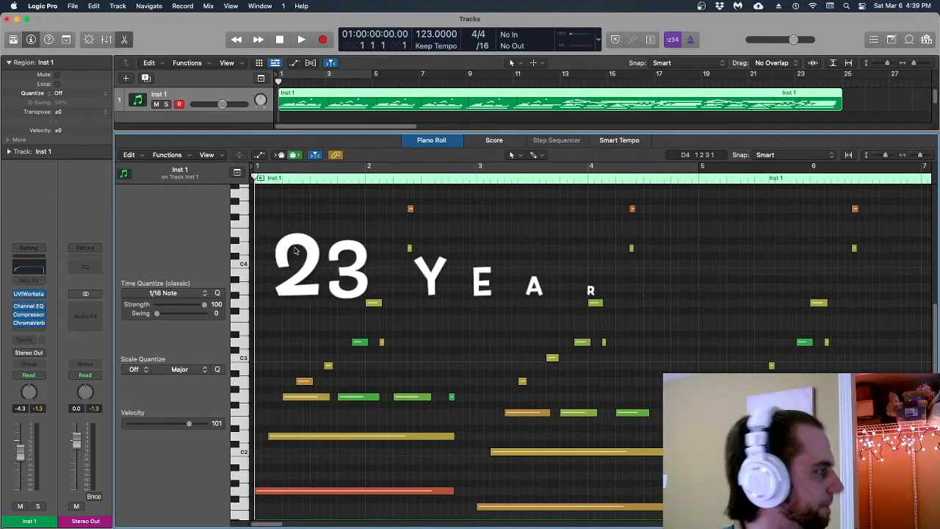
pyautogui.press('super+a')
pyautogui.click(168, 155)
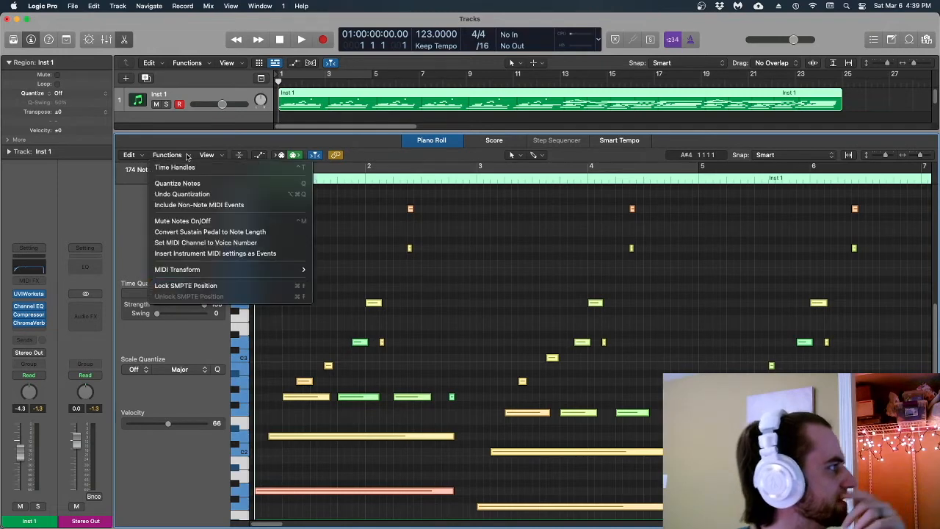
pyautogui.moveTo(268, 270)
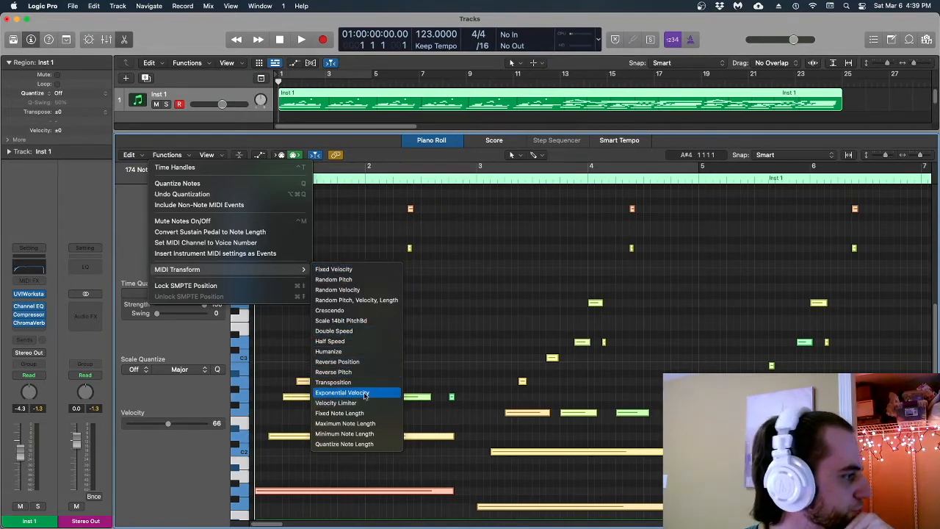
pyautogui.click(345, 290)
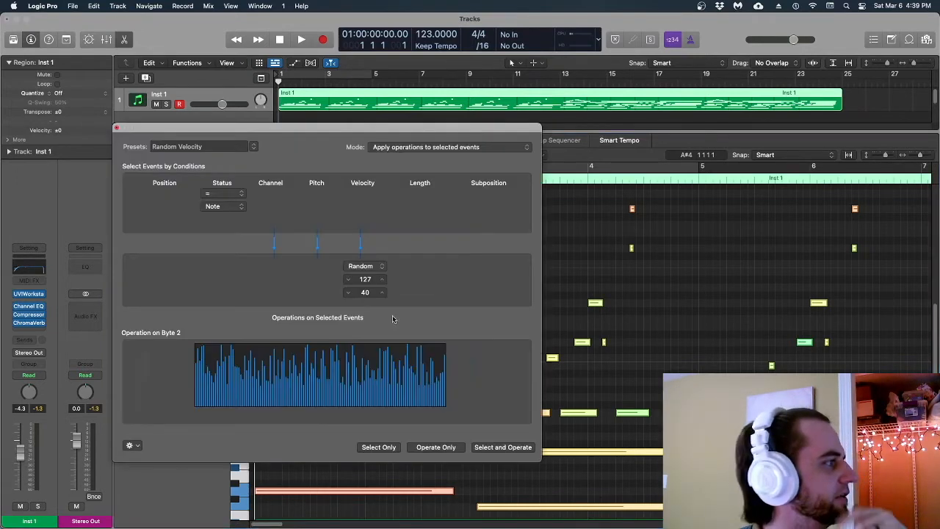
pyautogui.moveTo(363, 279)
pyautogui.mouseDown()
pyautogui.moveTo(363, 229)
pyautogui.moveTo(364, 264)
pyautogui.mouseUp()
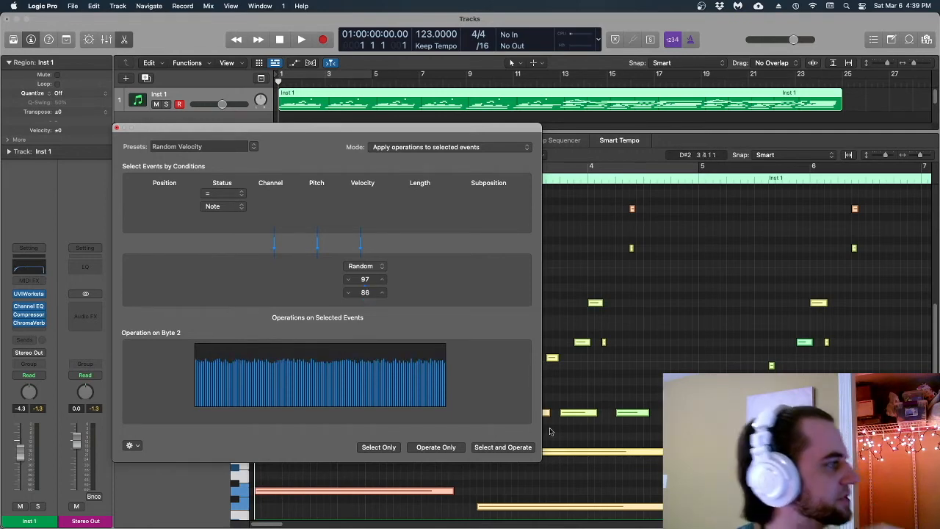
pyautogui.click(460, 447)
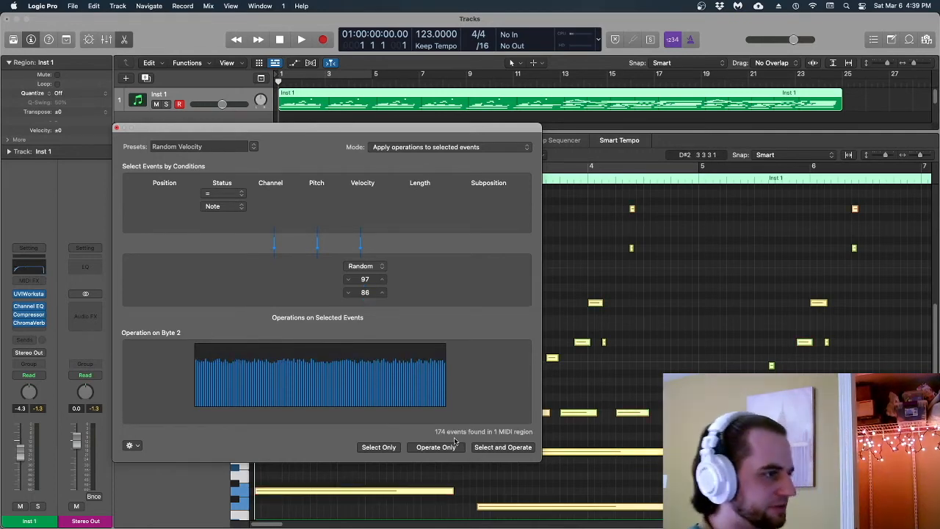
pyautogui.click(116, 129)
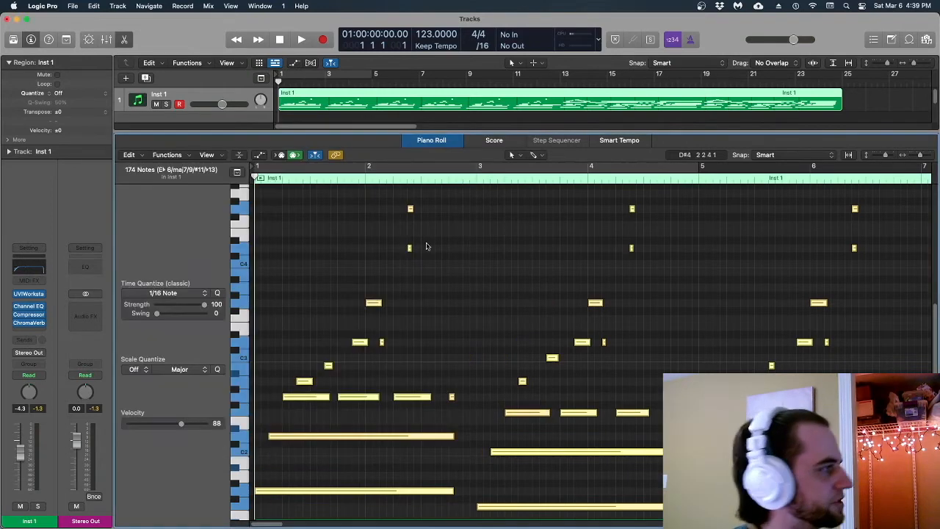
# Listen to the piano part up to about bar 24 and return to the start of the project.
pyautogui.press('space')
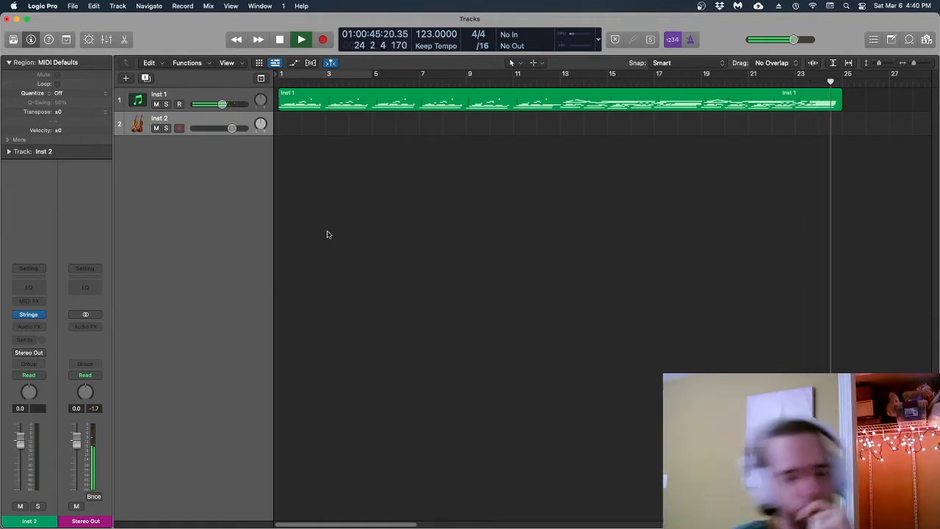
pyautogui.press('space')
pyautogui.press('Return')
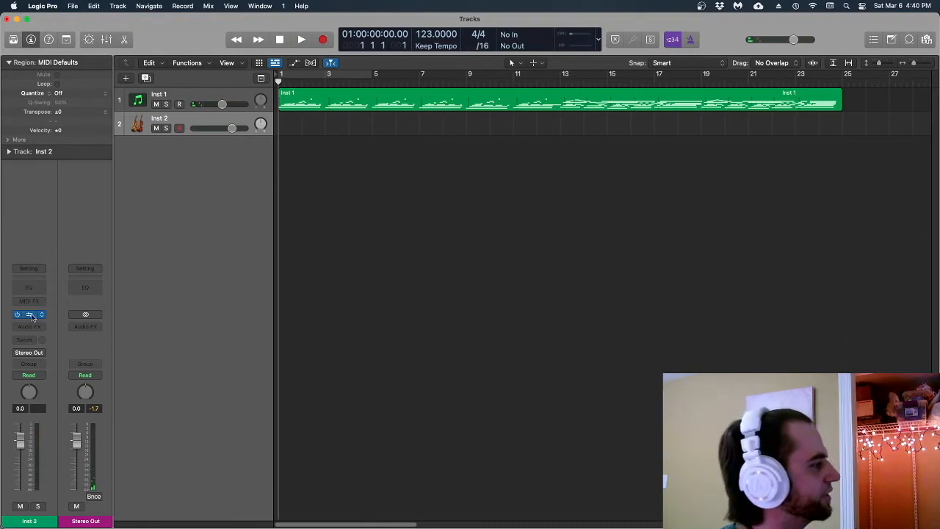
# Set the Studio Strings instrument on the Inst 2 track to Violas with Staccato articulation.
pyautogui.moveTo(516, 121); pyautogui.dragTo(530, 109)
pyautogui.moveTo(444, 99); pyautogui.dragTo(498, 99)
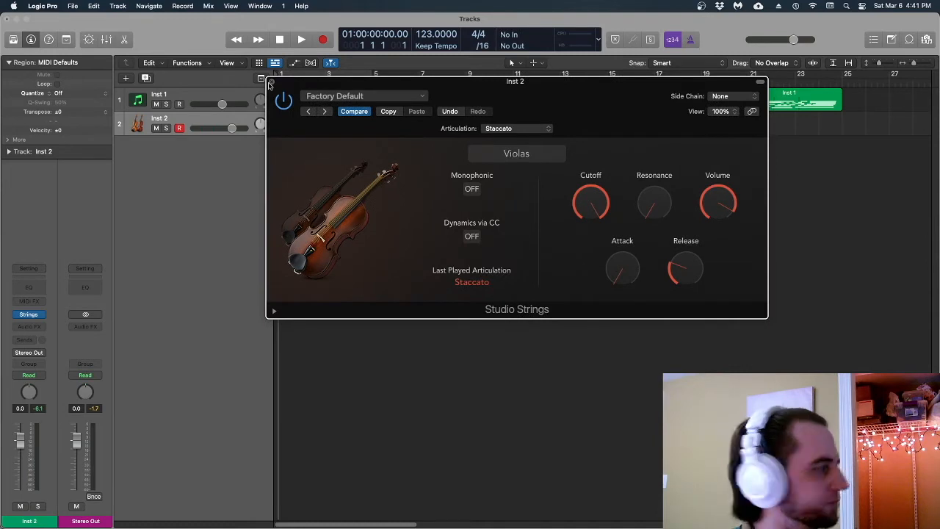
pyautogui.click(271, 83)
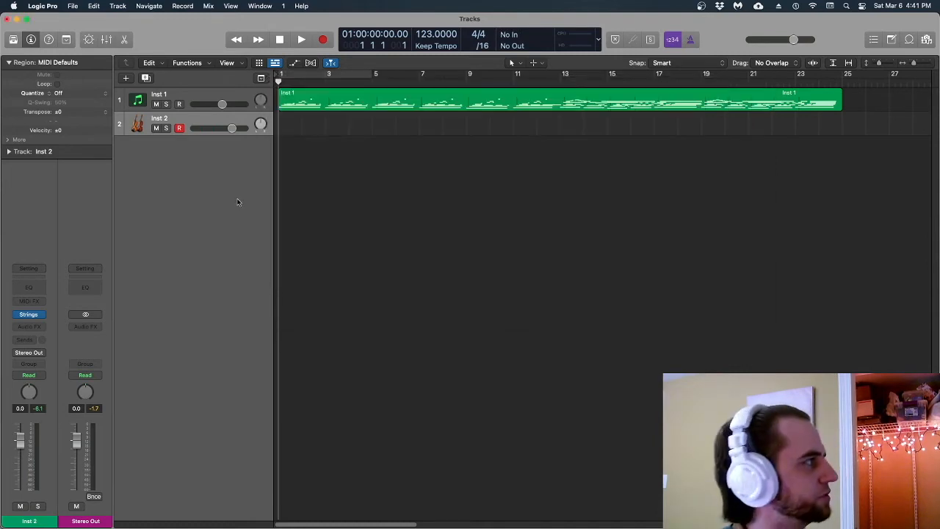
# Add a Channel EQ to the Inst 2 track and enable its low cut at 55.5 Hz with 12 dB/Oct.
pyautogui.click(29, 287)
pyautogui.click(329, 187)
pyautogui.moveTo(337, 270); pyautogui.dragTo(363, 282)
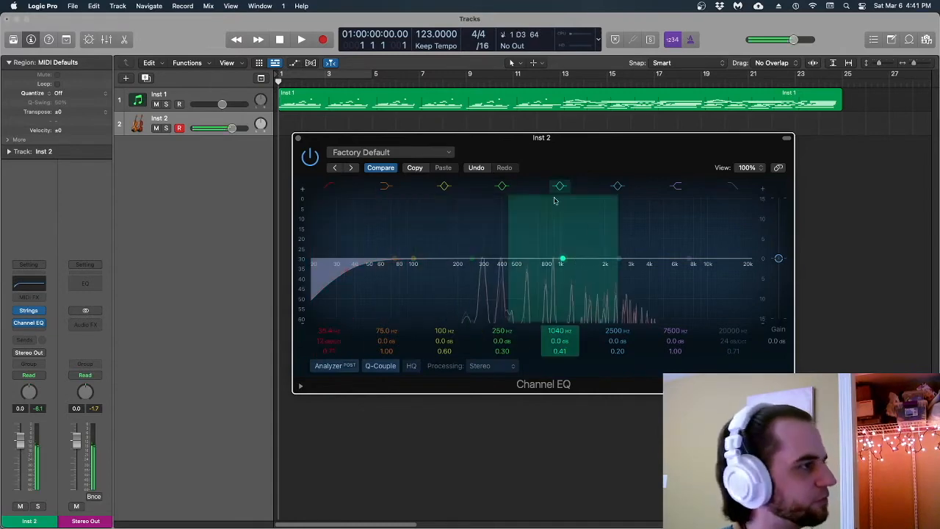
pyautogui.moveTo(381, 302); pyautogui.dragTo(402, 301)
# Enable the EQ's high cut at 15600 Hz, raise the high shelf 3.3 dB at 4560 Hz and dip 1.8 dB at 1960 Hz.
pyautogui.click(733, 185)
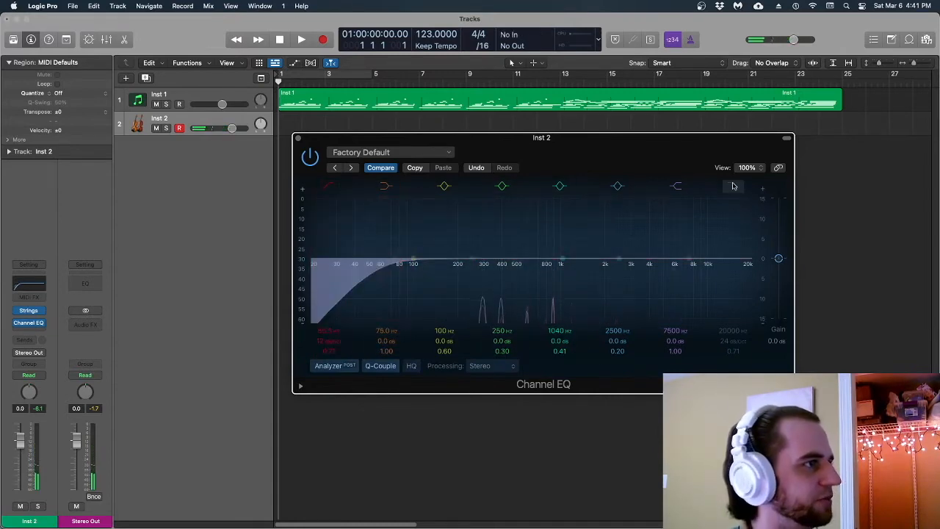
pyautogui.moveTo(746, 294); pyautogui.dragTo(731, 297)
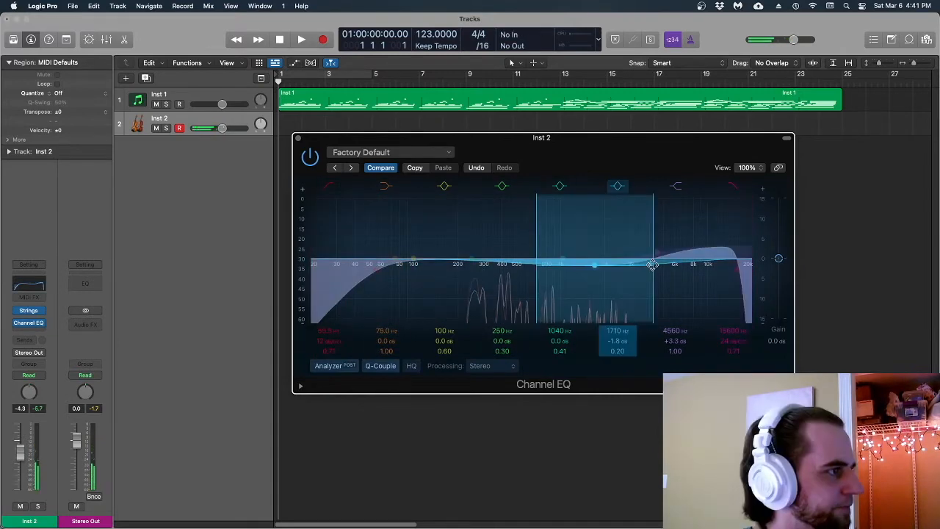
pyautogui.moveTo(598, 264)
pyautogui.mouseDown()
pyautogui.moveTo(640, 268)
pyautogui.moveTo(604, 265)
pyautogui.mouseUp()
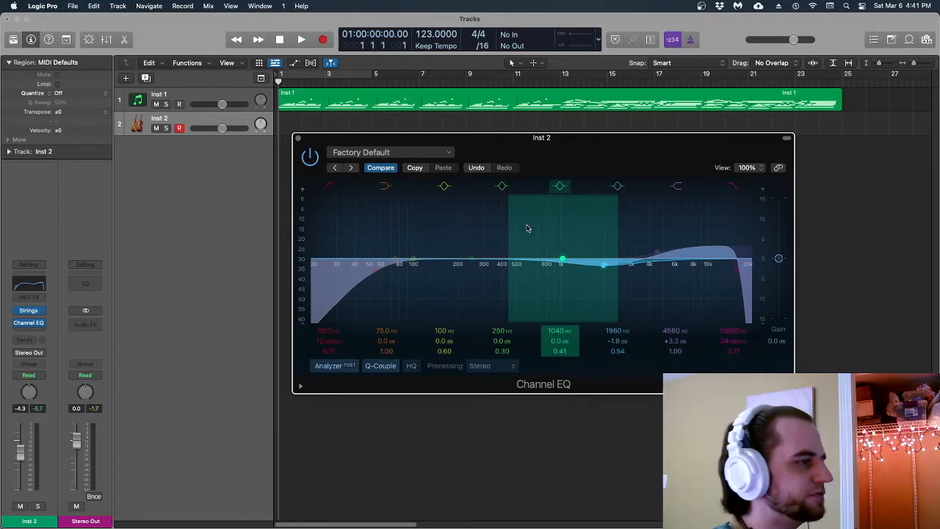
pyautogui.press('space')
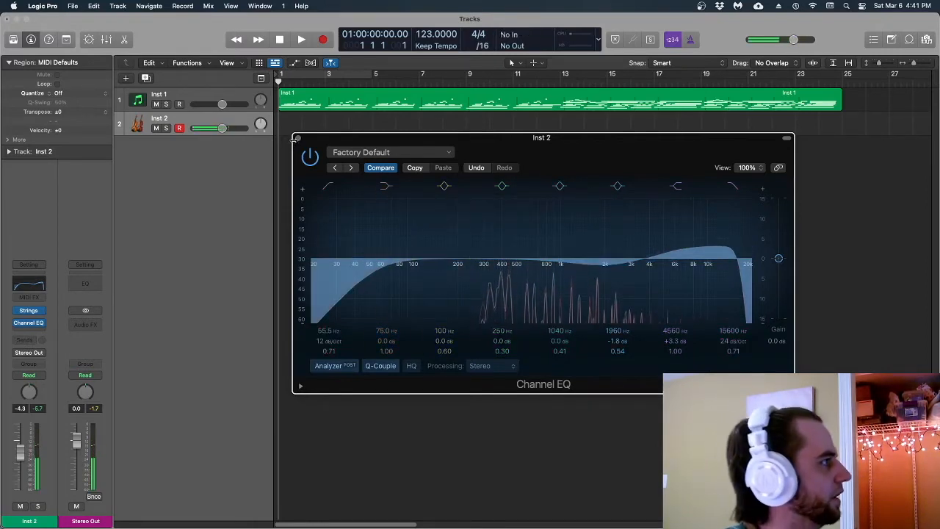
pyautogui.click(297, 139)
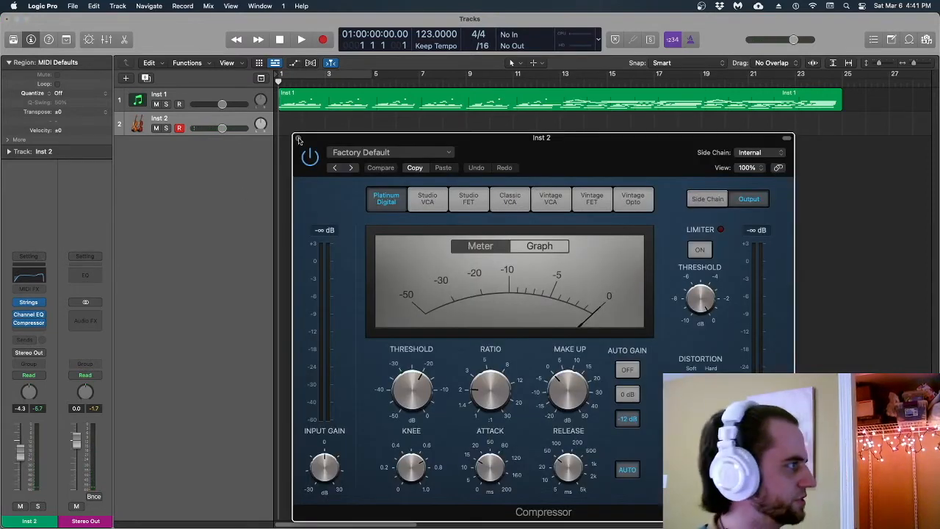
# Add a default Compressor and a ChromaVerb to the Inst 2 track, setting the reverb's size to 75% and room type to Bloomy.
pyautogui.click(297, 139)
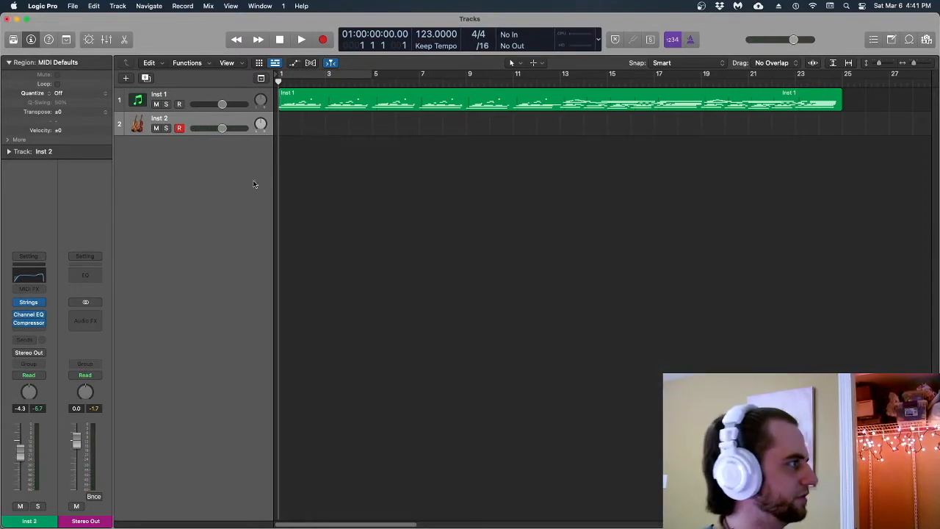
pyautogui.click(39, 332)
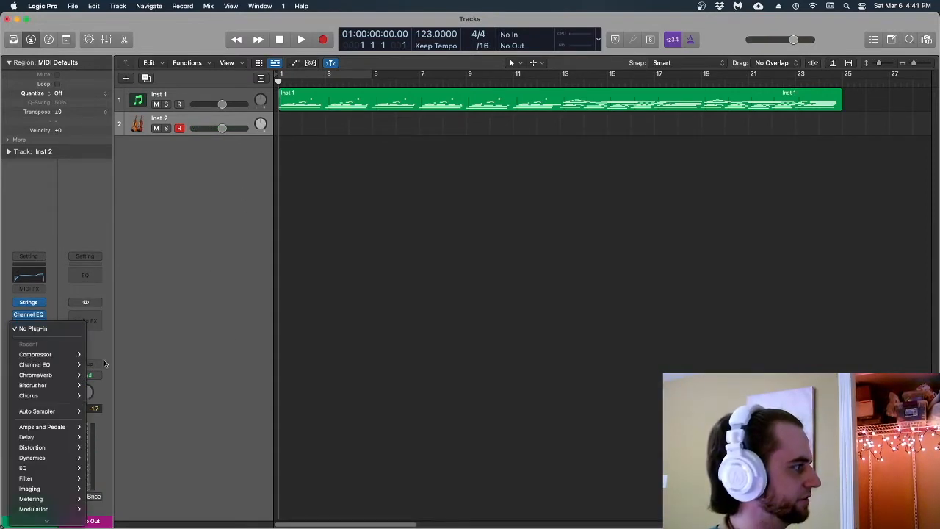
pyautogui.click(73, 376)
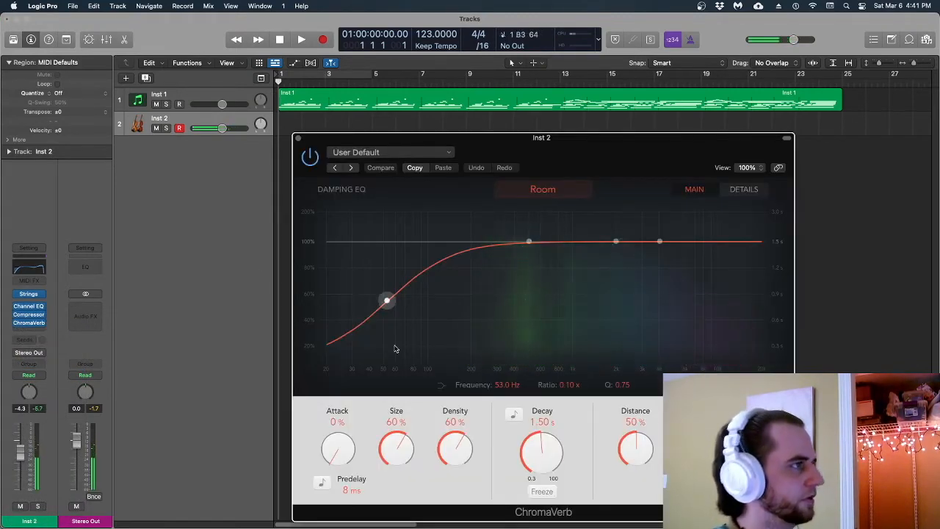
pyautogui.moveTo(521, 139); pyautogui.dragTo(473, 97)
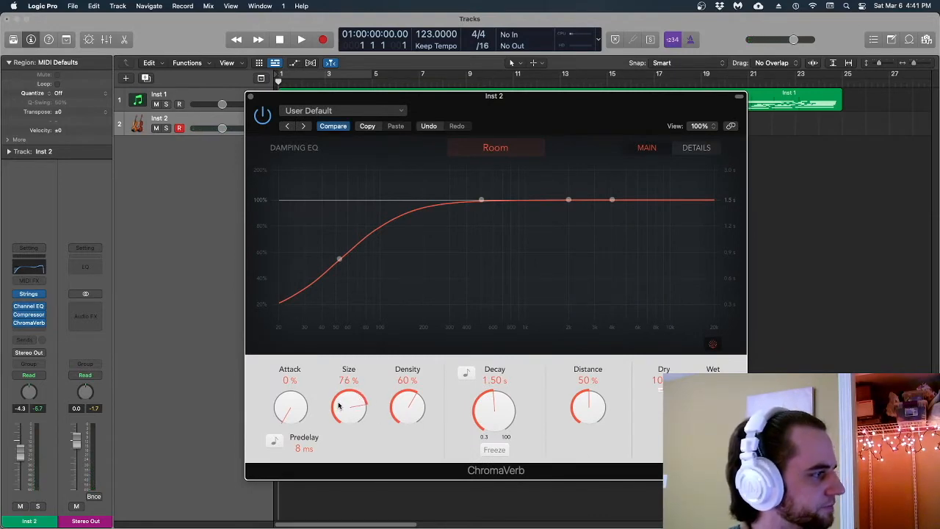
pyautogui.click(508, 148)
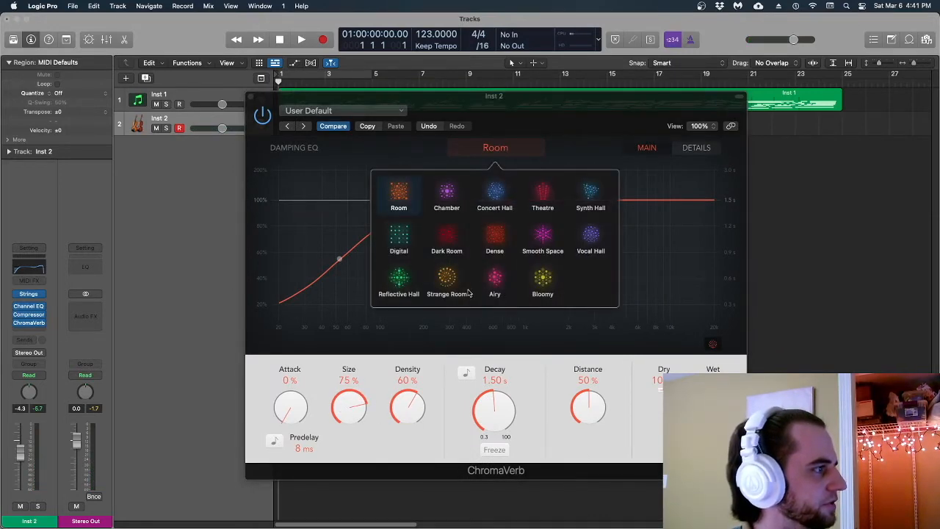
pyautogui.click(541, 280)
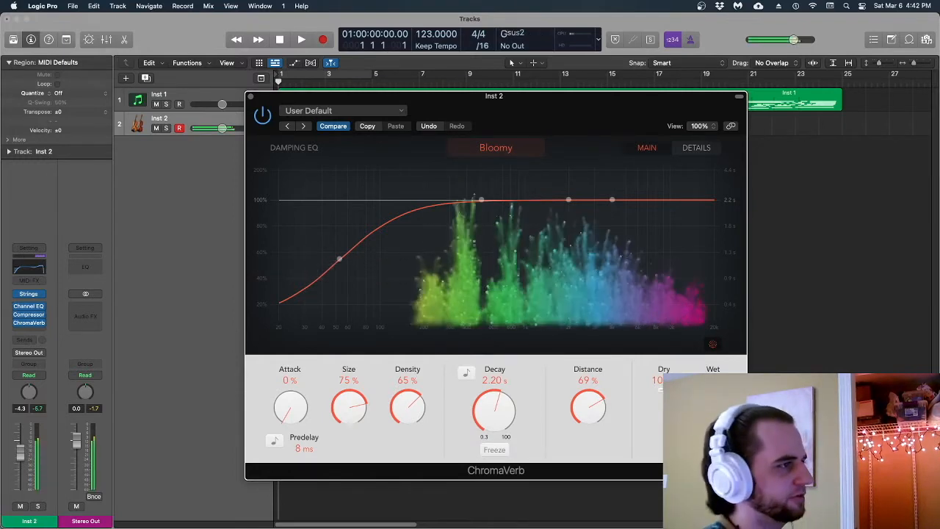
pyautogui.click(251, 97)
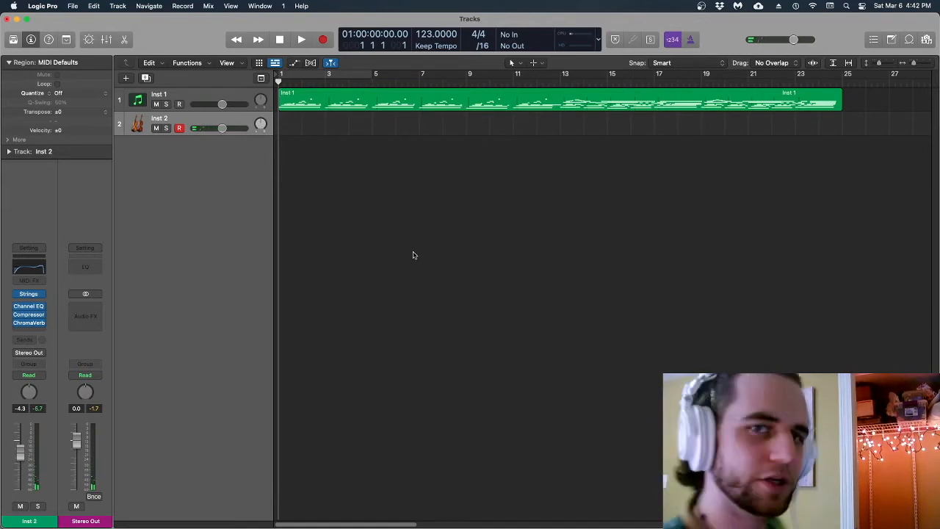
# Record a viola part on the Inst 2 track over bars 2 to 12 and quantize all its notes to 1/16 notes.
pyautogui.press('space')
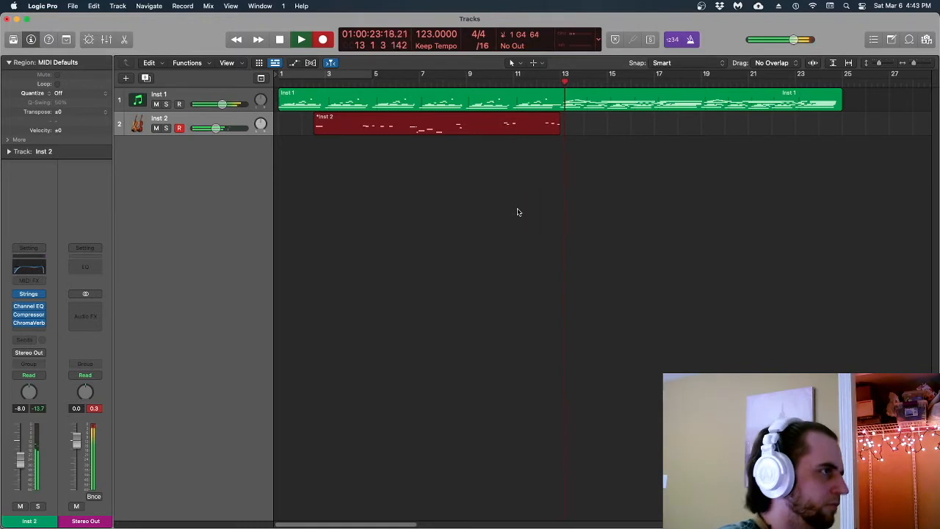
pyautogui.press('space')
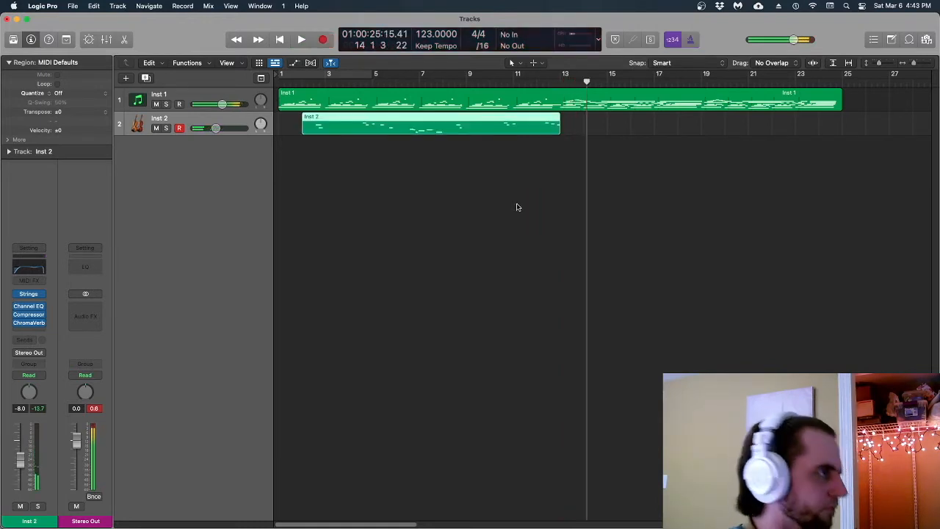
pyautogui.press('p')
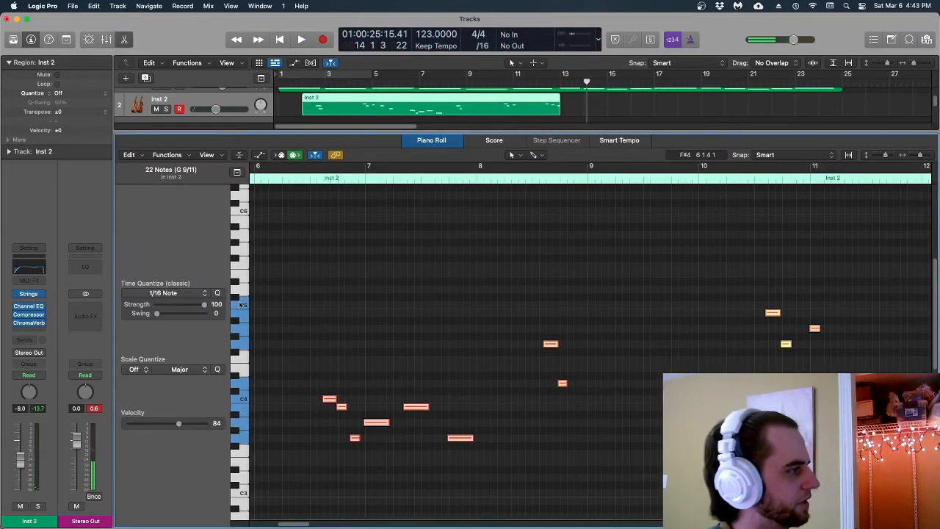
pyautogui.click(218, 294)
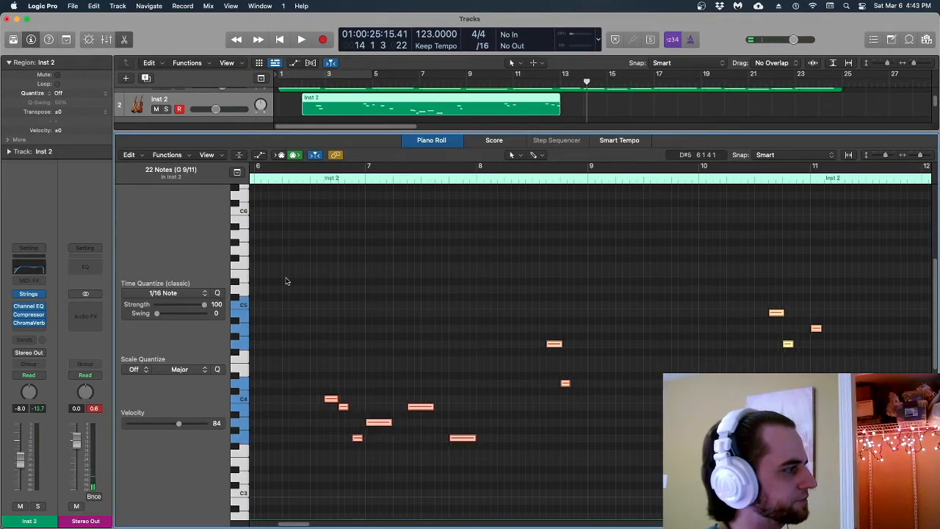
# Set all notes in the viola region to velocity 100 with the Fixed Velocity MIDI transform.
pyautogui.click(185, 155)
pyautogui.moveTo(294, 271)
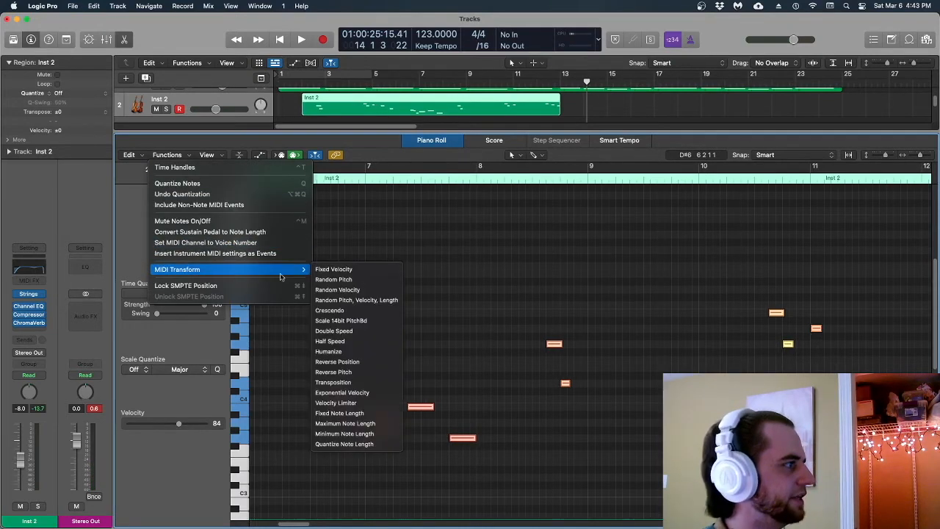
pyautogui.click(336, 272)
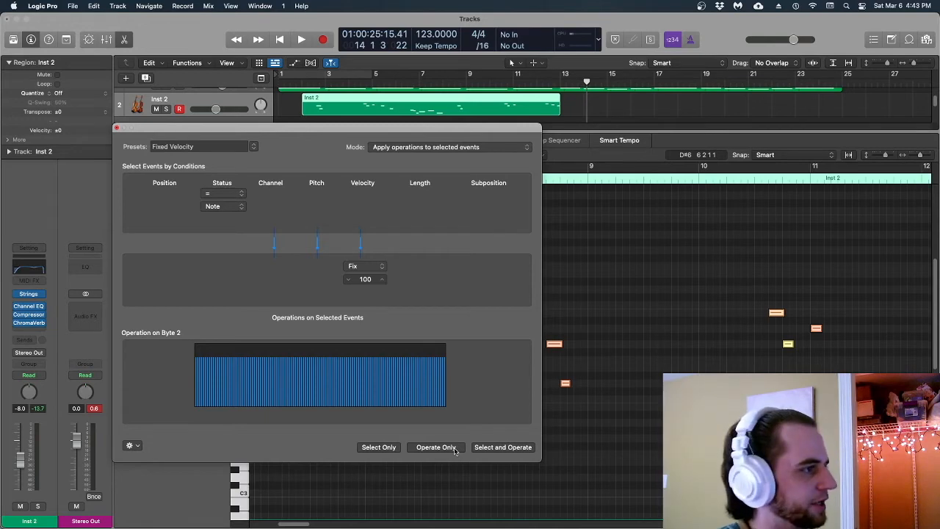
pyautogui.click(116, 129)
# Listen to the viola region from the middle of bar 6 to late bar 10 to check its notes.
pyautogui.click(310, 179)
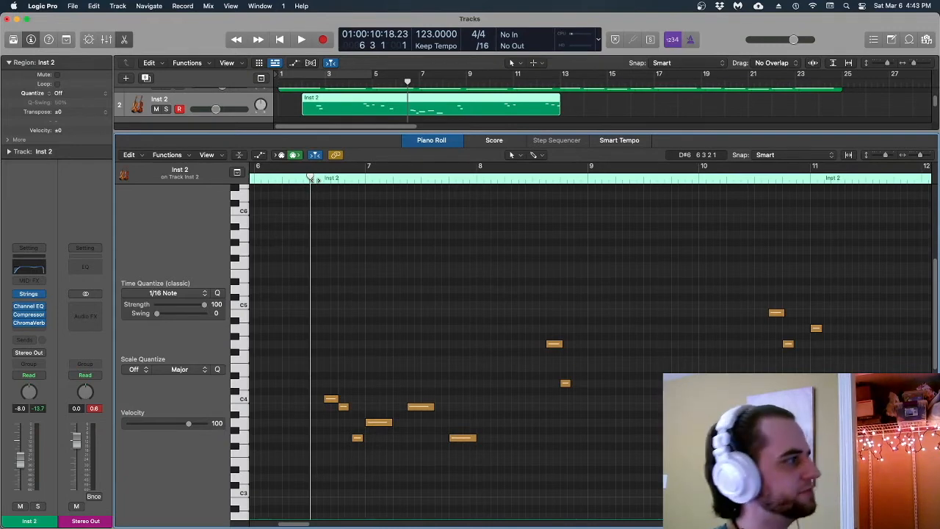
pyautogui.press('space')
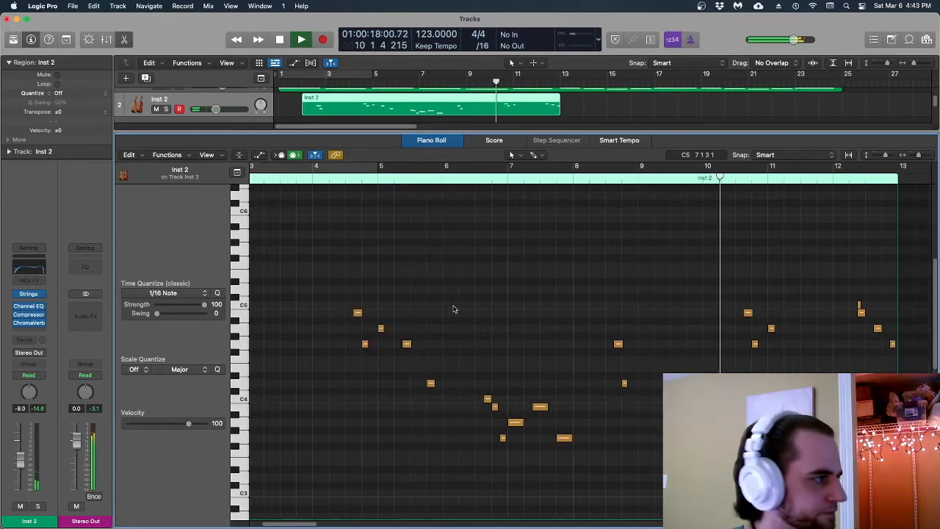
pyautogui.press('space')
# Delete the stray C5 note in bar 12 and move the two viola notes in bar 10 to A4 and D4.
pyautogui.press('super+Right')
pyautogui.press('super+Right')
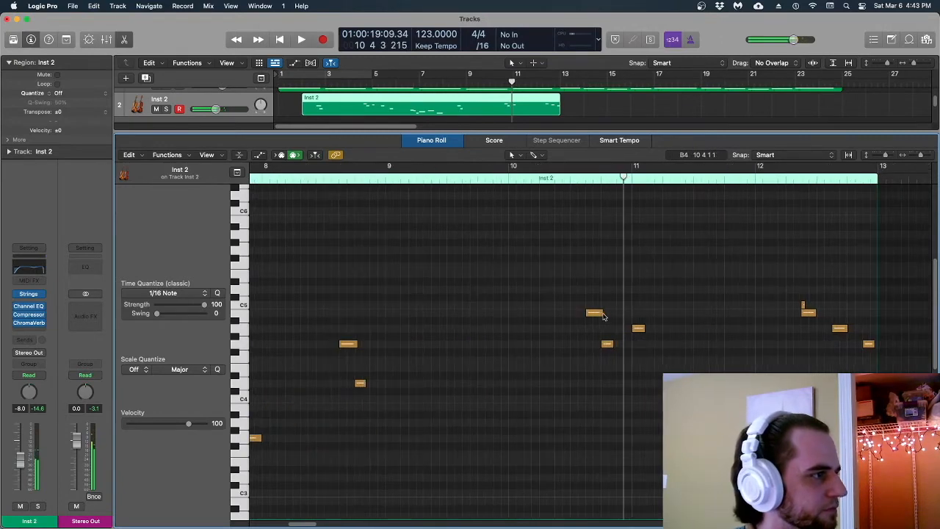
pyautogui.click(806, 311)
pyautogui.moveTo(588, 311); pyautogui.dragTo(596, 330)
pyautogui.moveTo(606, 342); pyautogui.dragTo(607, 384)
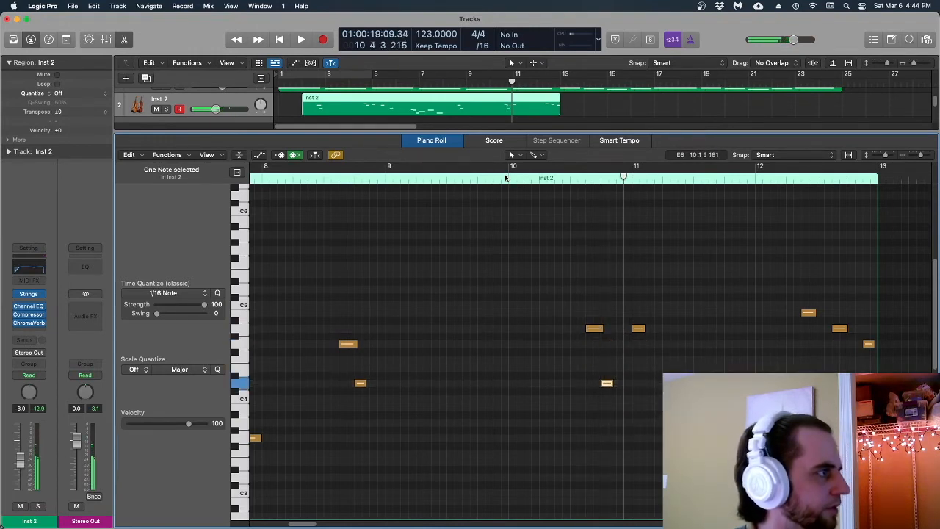
# Listen to the viola region from bar 10 to late bar 12 to check its edited notes, and close the Piano Roll.
pyautogui.click(506, 177)
pyautogui.press('space')
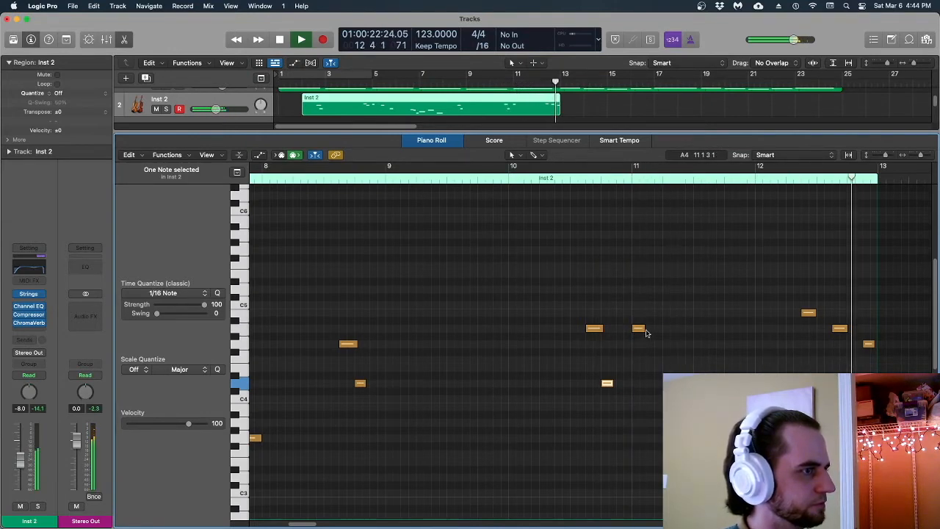
pyautogui.press('space')
pyautogui.press('p')
pyautogui.press('Return')
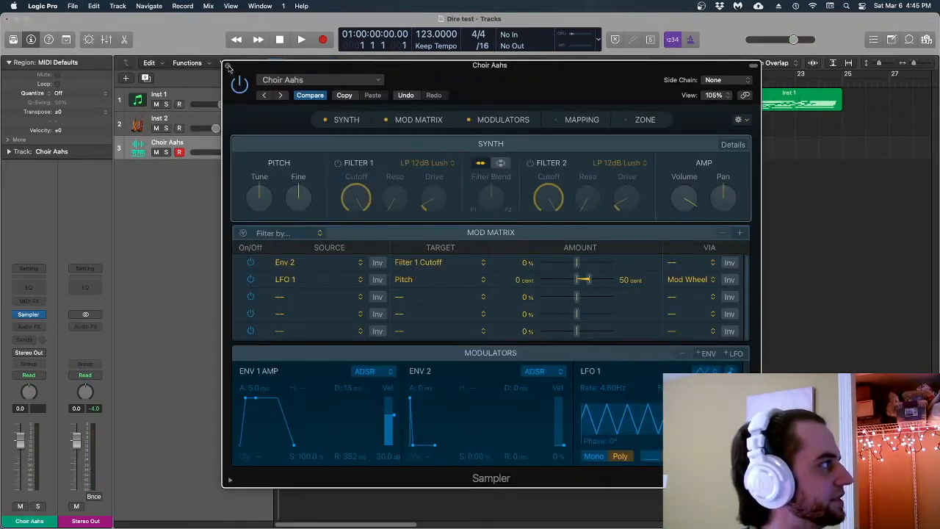
# Close the Choir Aahs instrument window and add a Channel EQ and a ChromaVerb reverb to the track.
pyautogui.click(227, 66)
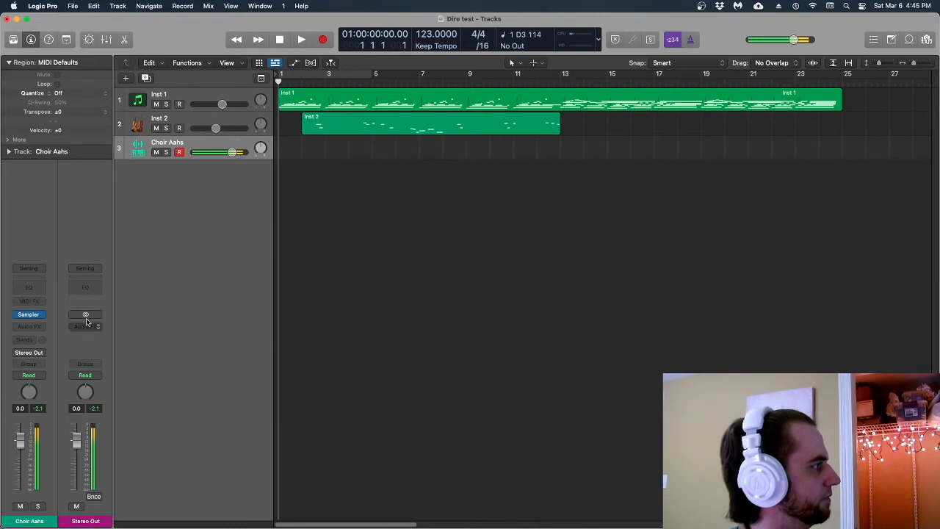
pyautogui.click(30, 288)
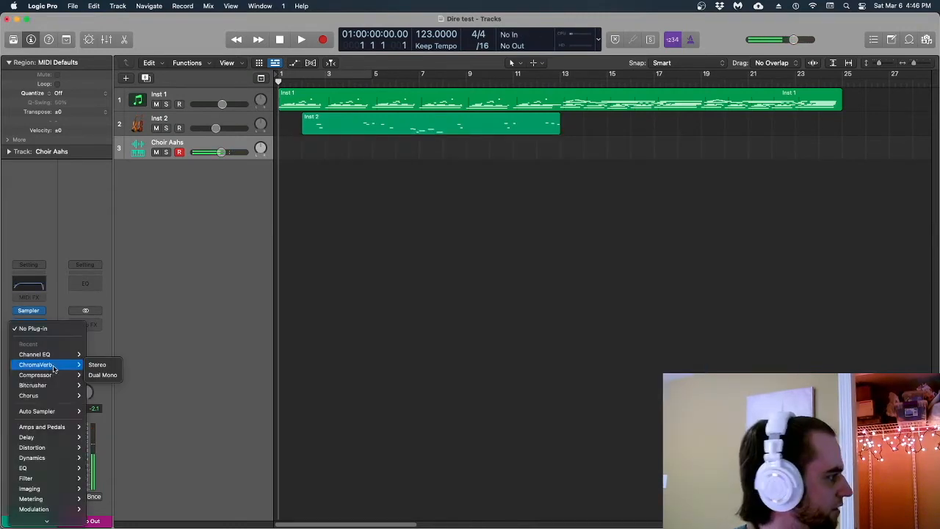
pyautogui.click(245, 310)
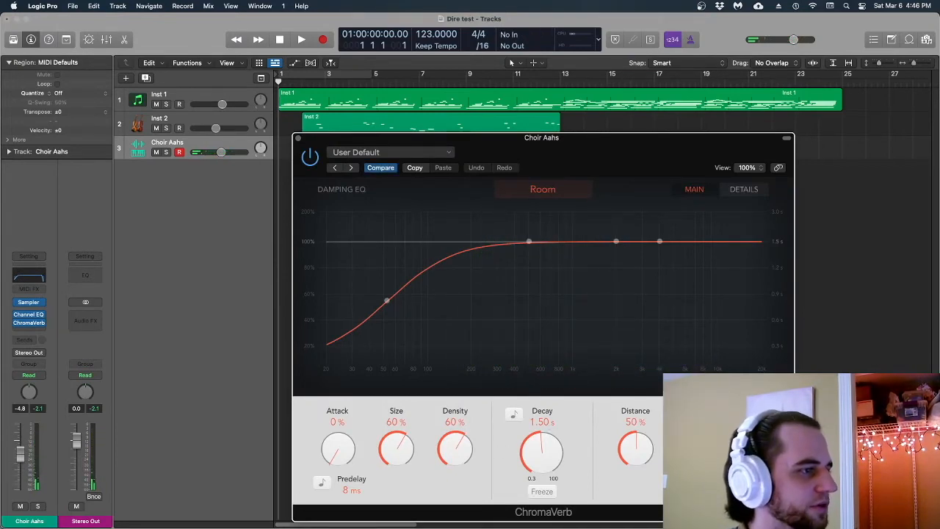
# Set the Choir Aahs ChromaVerb to the Bloomy room type with a decay of about 1.90 s.
pyautogui.click(560, 185)
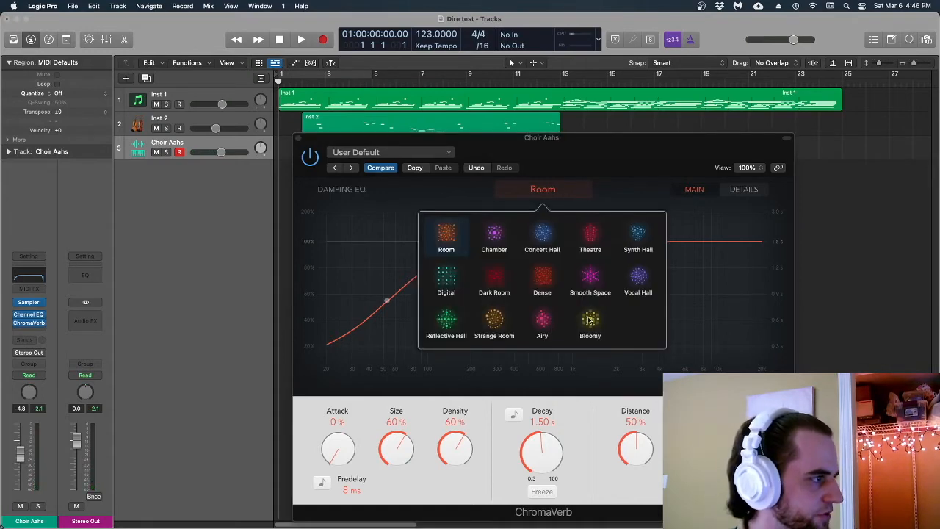
pyautogui.click(590, 324)
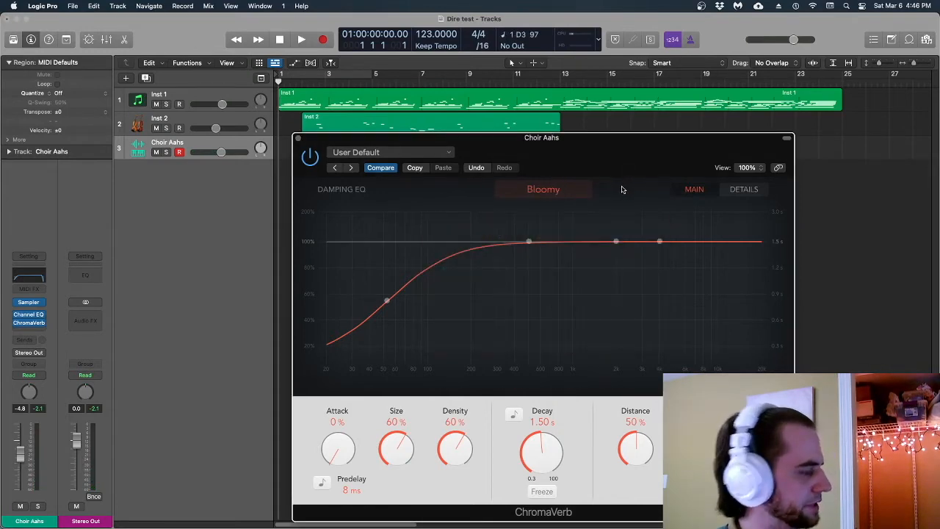
pyautogui.moveTo(560, 461); pyautogui.dragTo(554, 453)
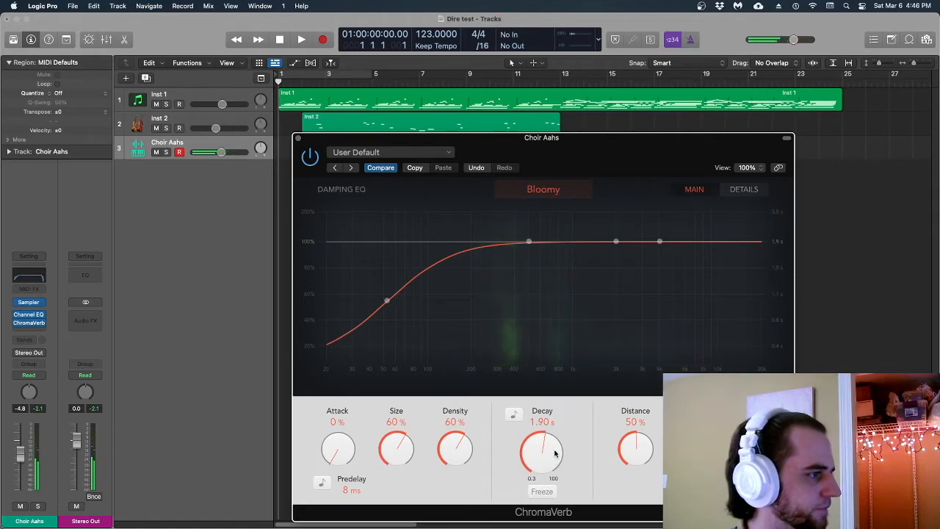
pyautogui.click(299, 139)
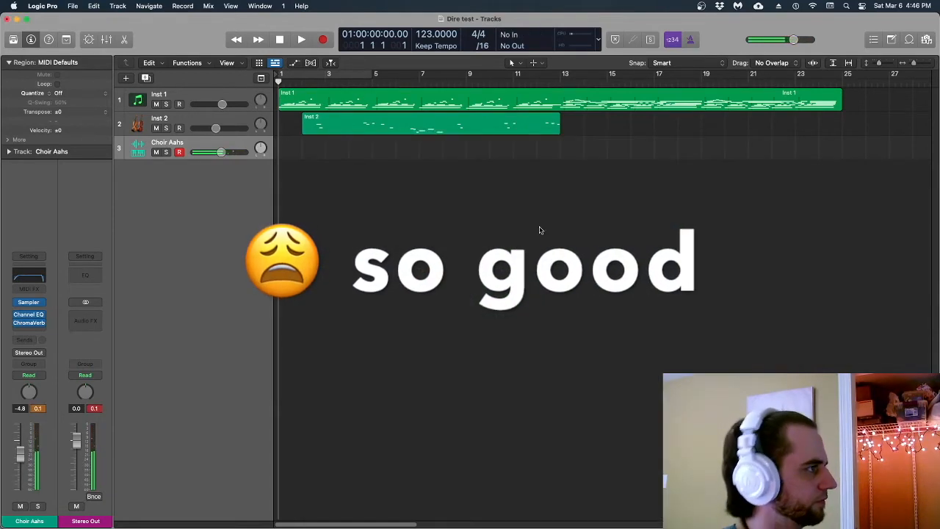
# Lower the Choir Aahs track's volume and record a choir part over bars 3 to 12, selecting all its notes.
pyautogui.moveTo(224, 152); pyautogui.dragTo(211, 152)
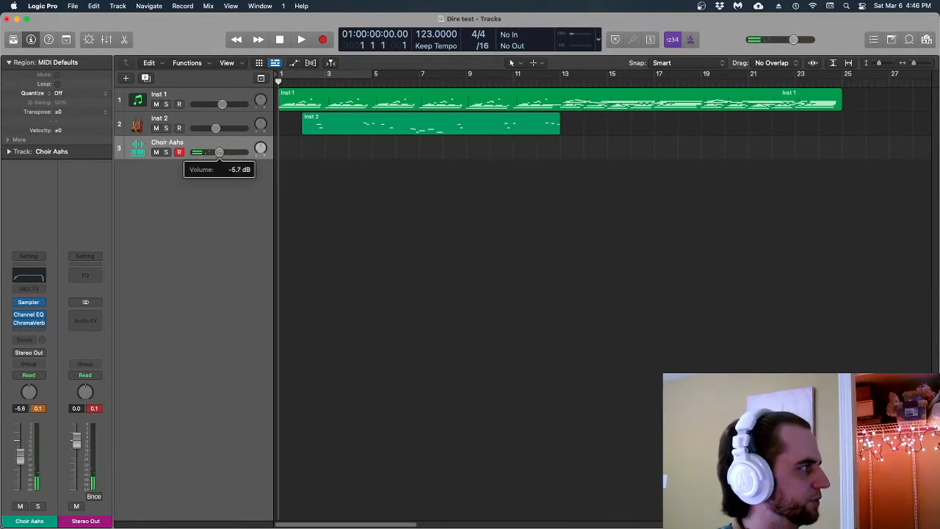
pyautogui.press('space')
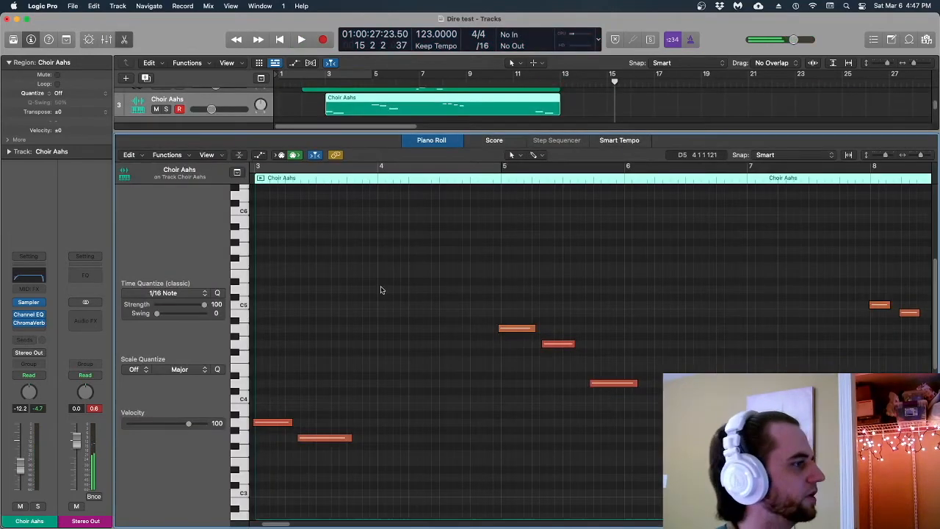
pyautogui.press('super+a')
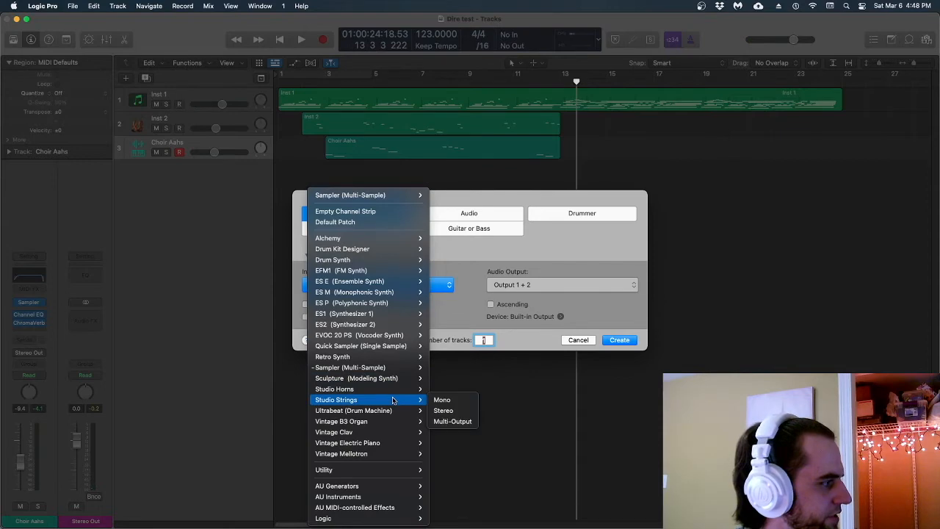
# Create a Software Instrument track with Studio Strings and choose the Singer Songwriter string section.
pyautogui.click(402, 399)
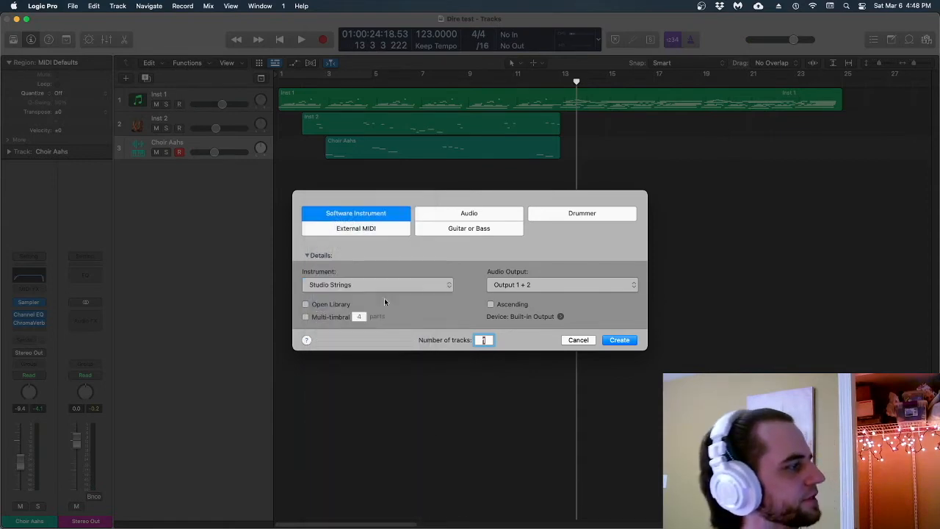
pyautogui.click(617, 342)
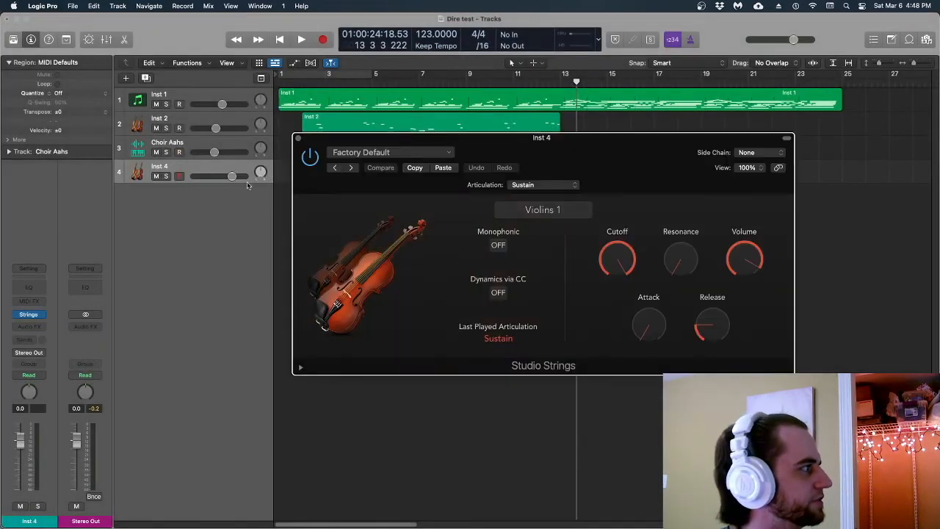
pyautogui.click(532, 210)
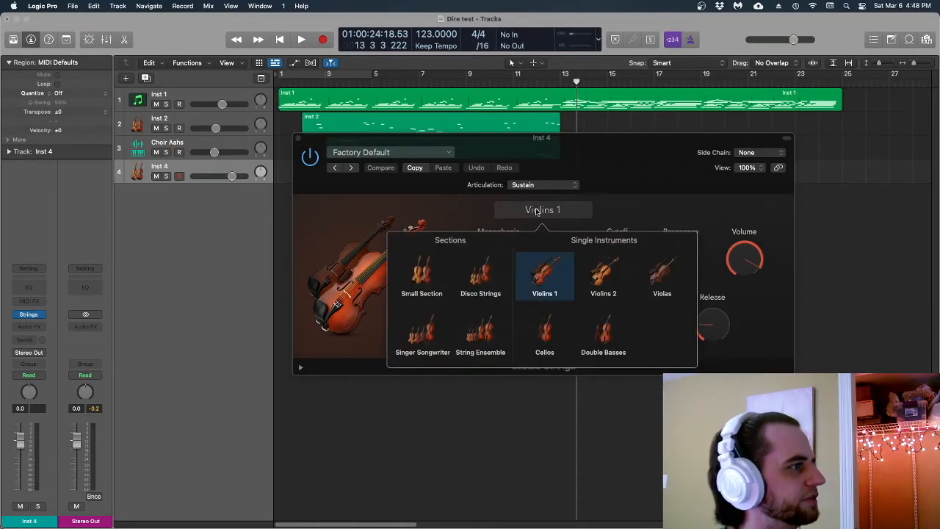
pyautogui.click(420, 335)
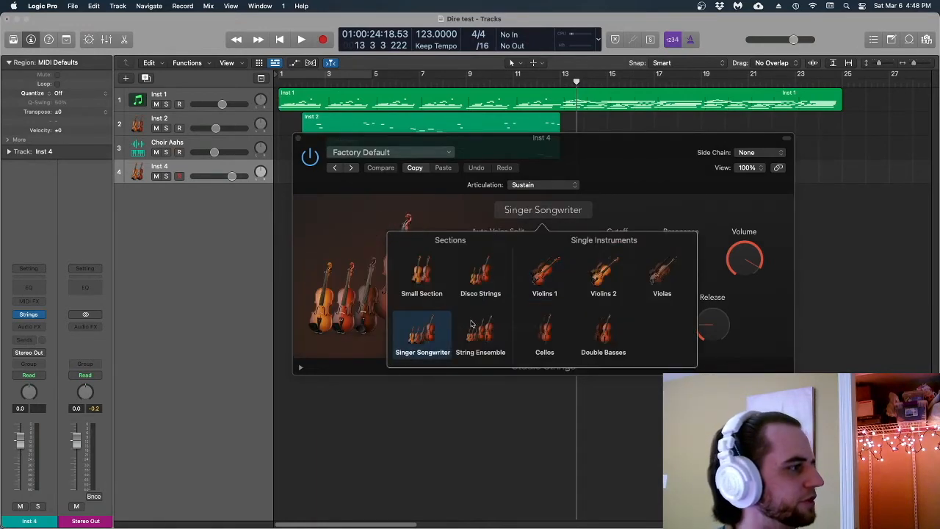
pyautogui.click(624, 171)
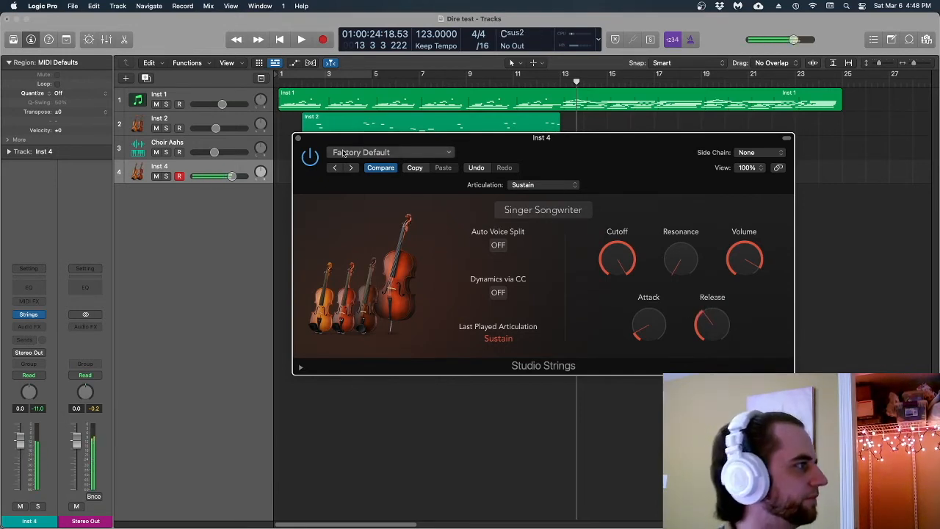
pyautogui.click(298, 138)
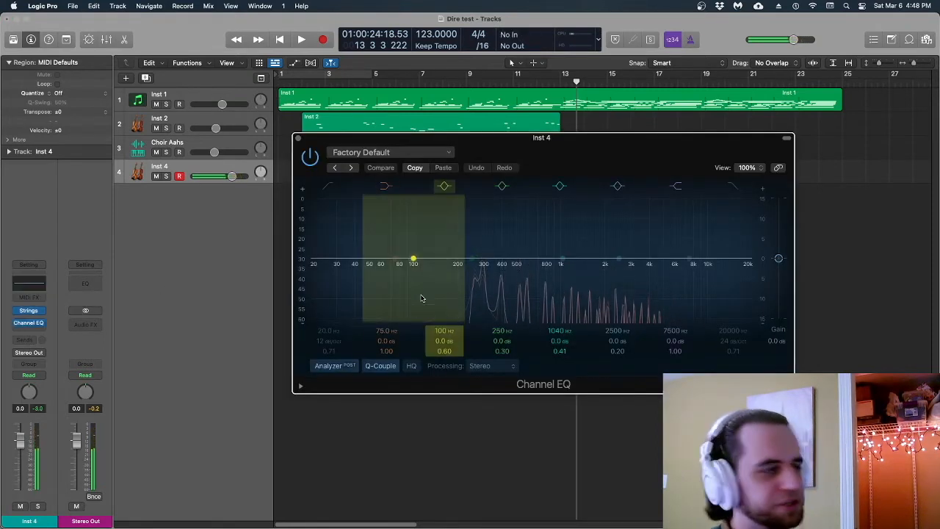
# Give Inst 4's EQ a 54.5 Hz low cut, a high cut, a +1.5 dB shelf at 4780 Hz and -3.8 dB at 2260 Hz.
pyautogui.click(338, 192)
pyautogui.moveTo(331, 295); pyautogui.dragTo(387, 304)
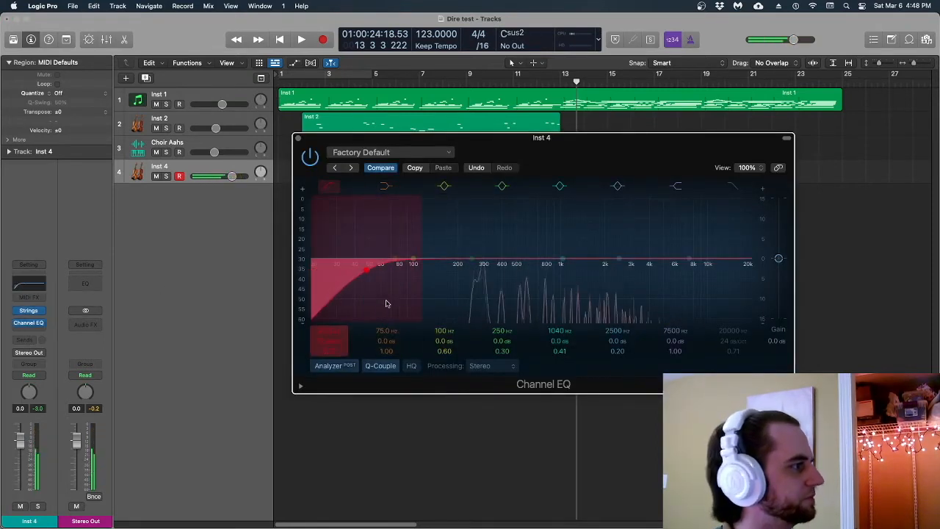
pyautogui.click(738, 193)
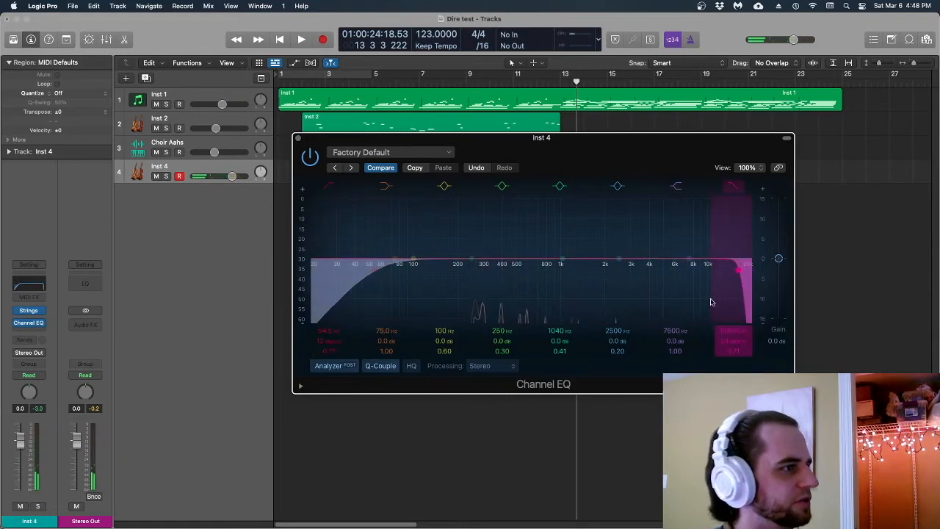
pyautogui.moveTo(680, 272); pyautogui.dragTo(670, 286)
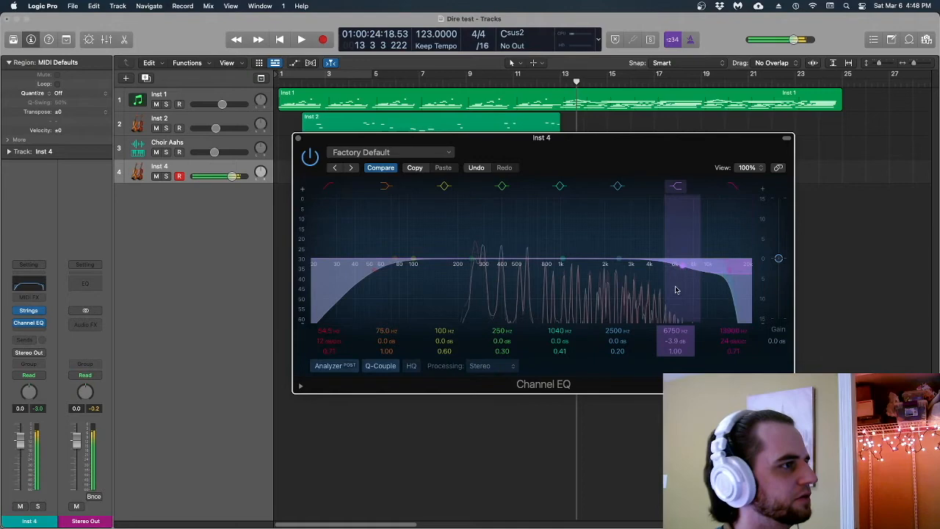
pyautogui.moveTo(563, 261); pyautogui.dragTo(667, 252)
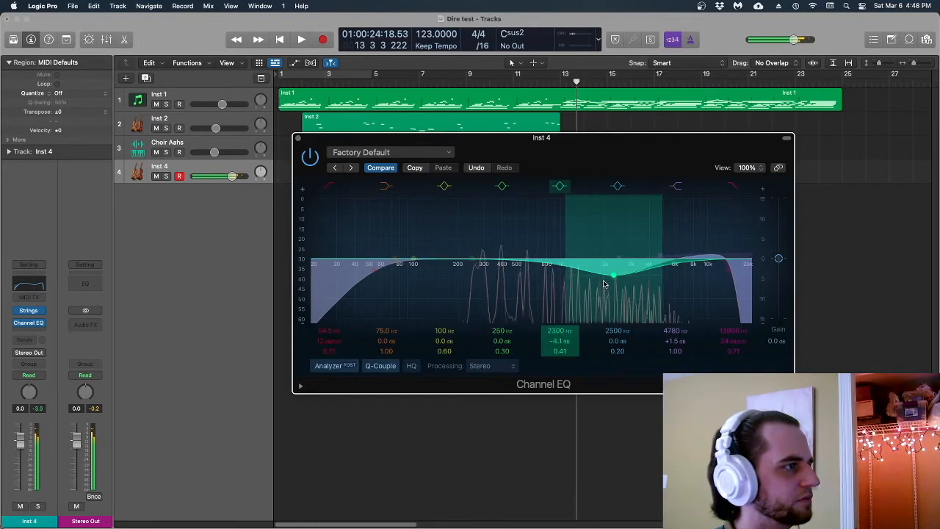
pyautogui.moveTo(603, 284); pyautogui.dragTo(602, 282)
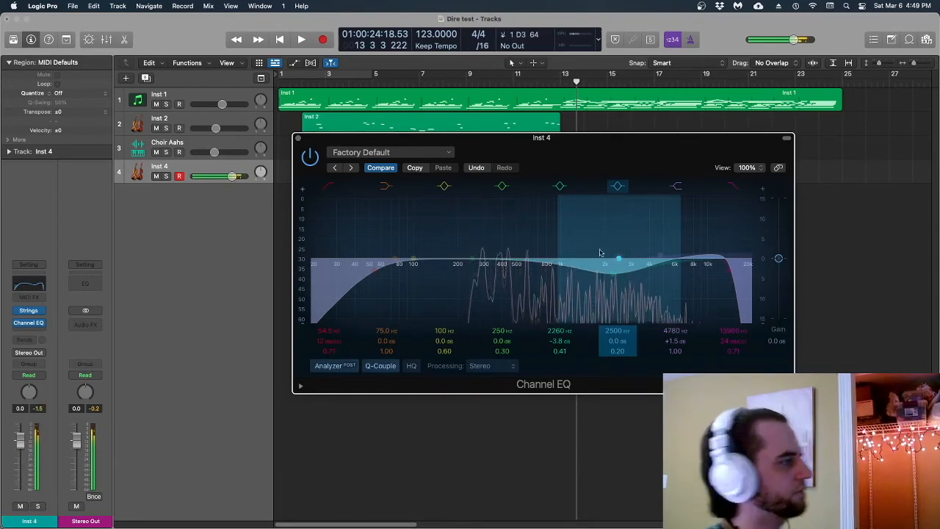
pyautogui.click(297, 137)
# Lower the Inst 4 track volume to about -5.3 dB and add a Compressor and a ChromaVerb to its effects.
pyautogui.moveTo(231, 177); pyautogui.dragTo(218, 176)
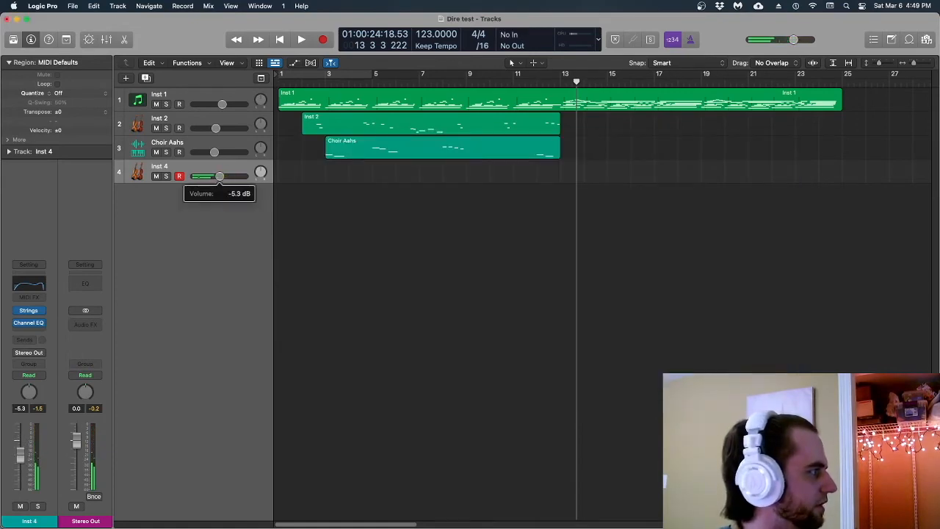
pyautogui.click(29, 326)
pyautogui.click(58, 376)
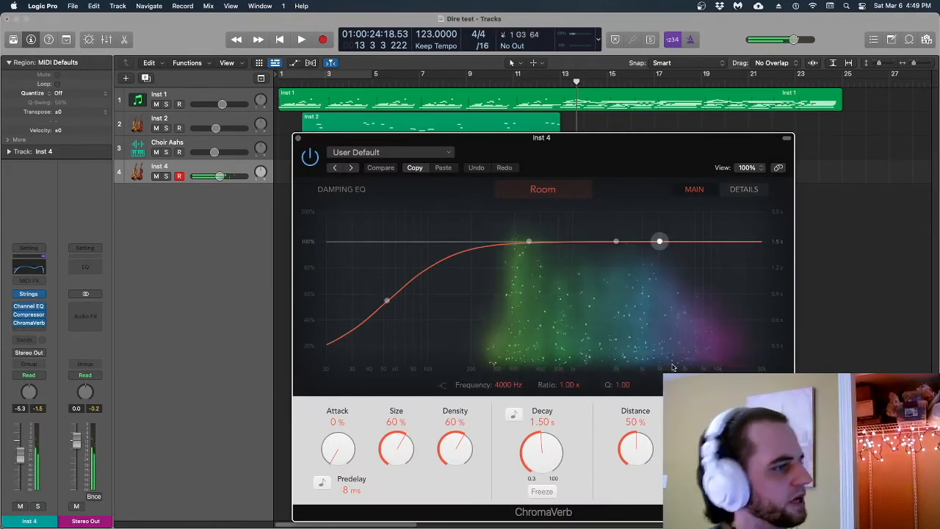
pyautogui.click(298, 139)
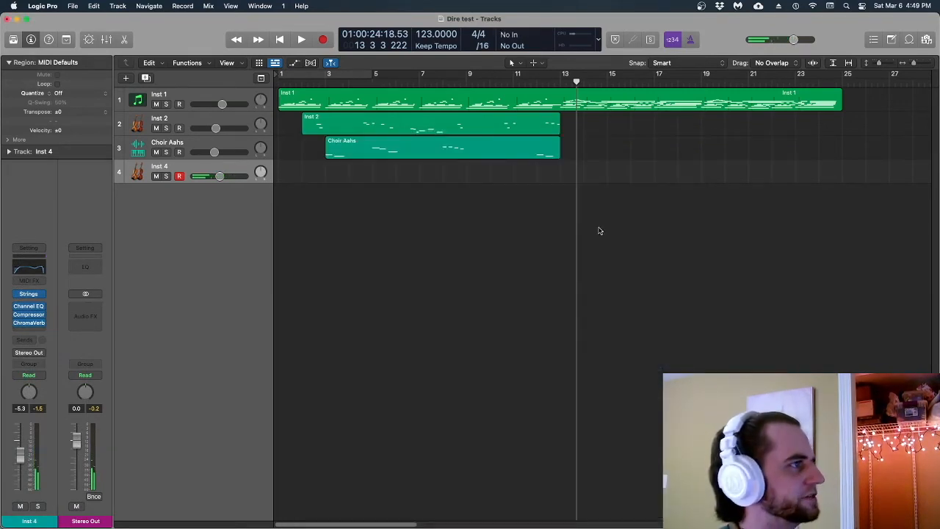
# Record a sustained string part on the Inst 4 track from late bar 12 to the end of bar 24.
pyautogui.click(560, 85)
pyautogui.press('space')
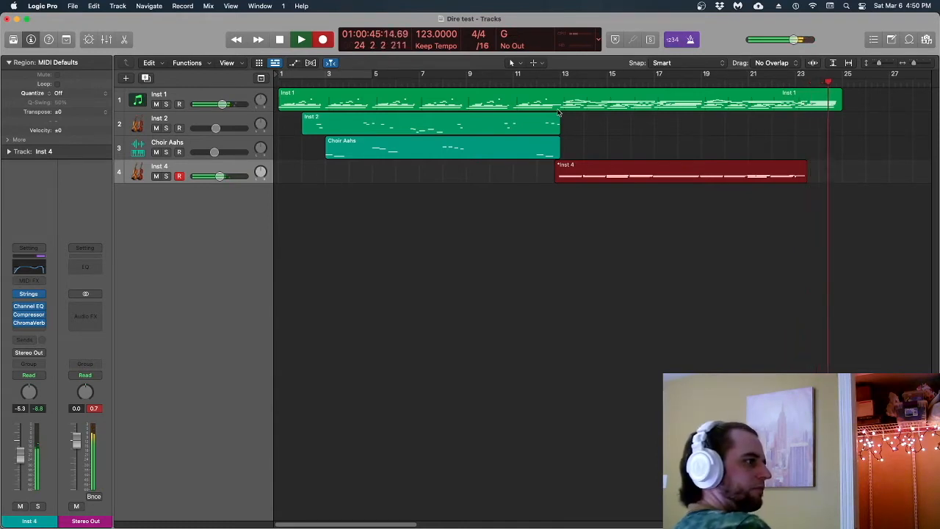
pyautogui.press('space')
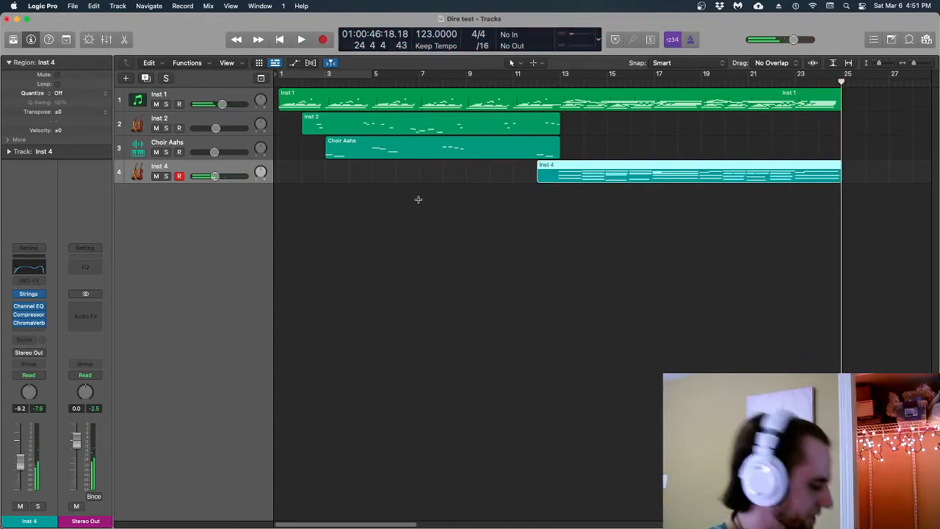
# Create a Software Instrument track using the AudioThing miniBit synth from the AU Instruments.
pyautogui.click(127, 79)
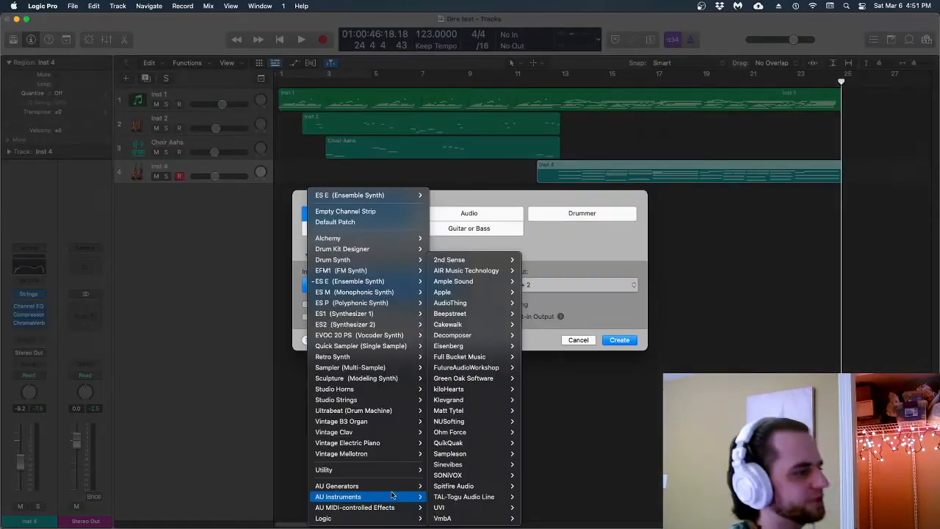
pyautogui.moveTo(392, 497)
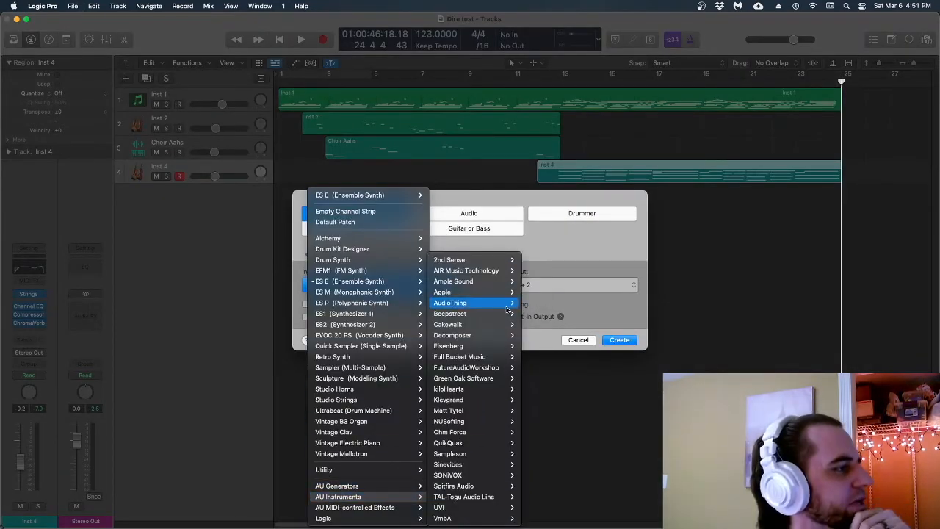
pyautogui.click(537, 303)
pyautogui.click(615, 341)
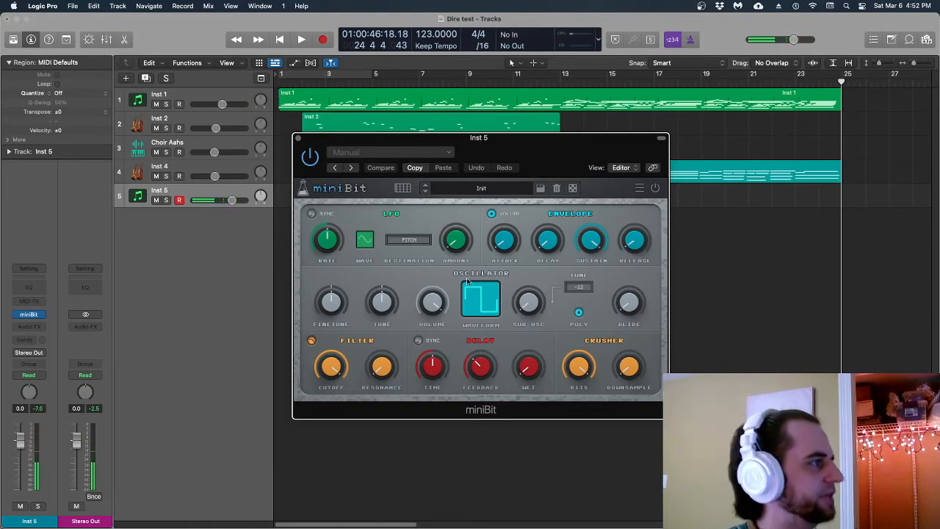
# Try out miniBit's oscillator waveforms and load the Felicity preset on the new track.
pyautogui.click(481, 299)
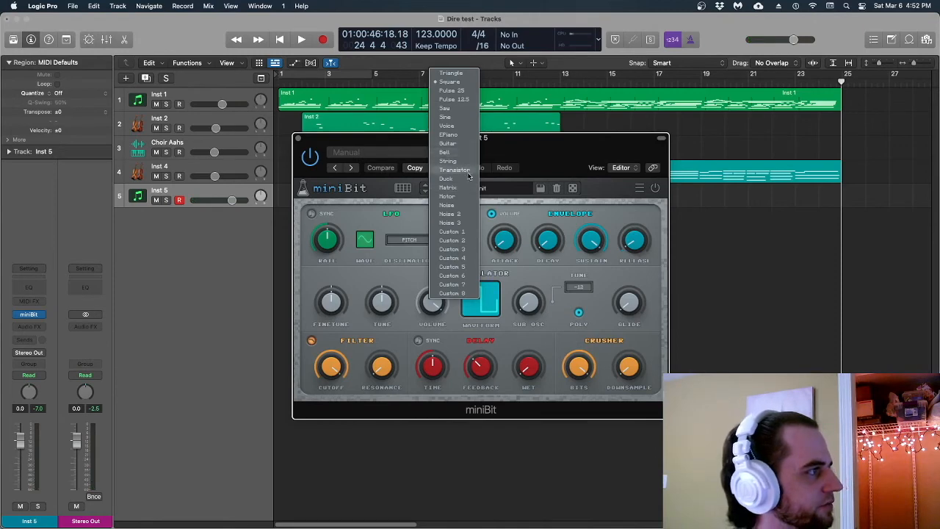
pyautogui.click(495, 312)
pyautogui.click(504, 308)
pyautogui.click(411, 152)
pyautogui.click(406, 364)
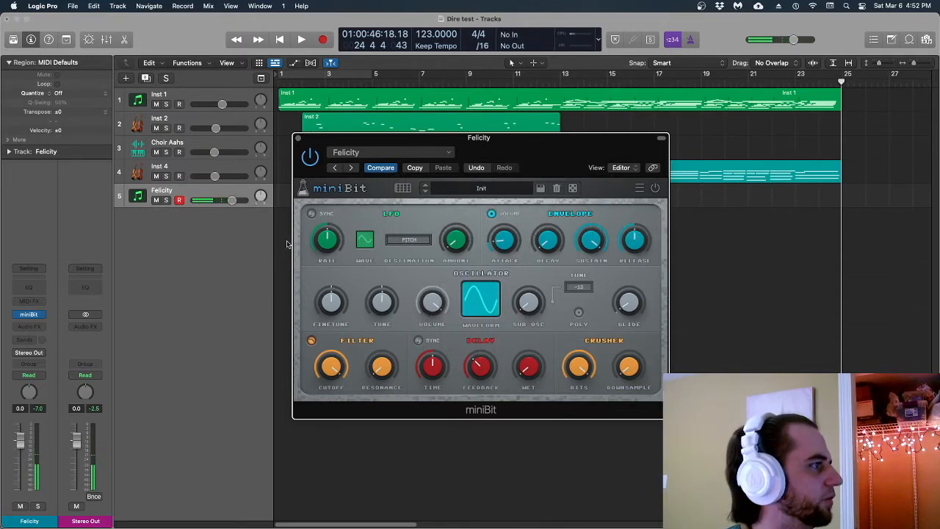
# Add Channel EQ, Compressor and ChromaVerb effects to the Felicity track and lower its volume to -7.2 dB.
pyautogui.click(26, 327)
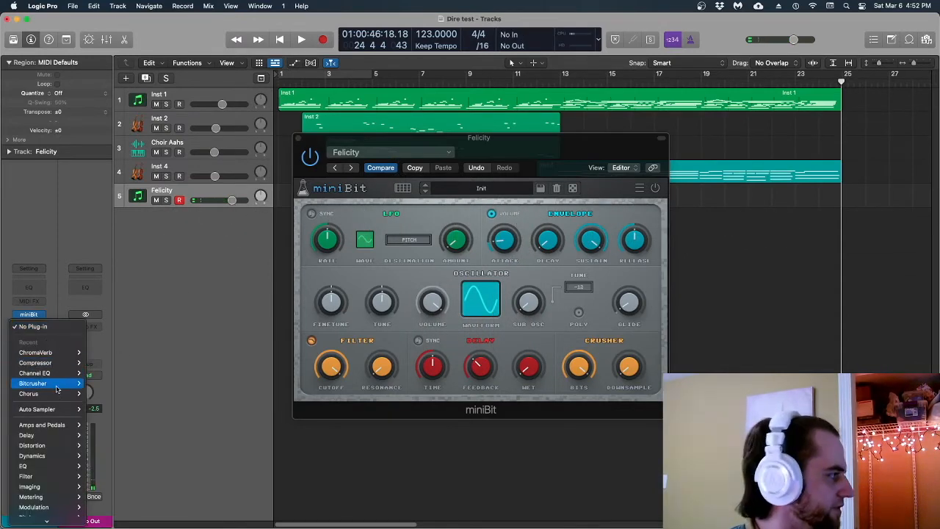
pyautogui.moveTo(60, 393)
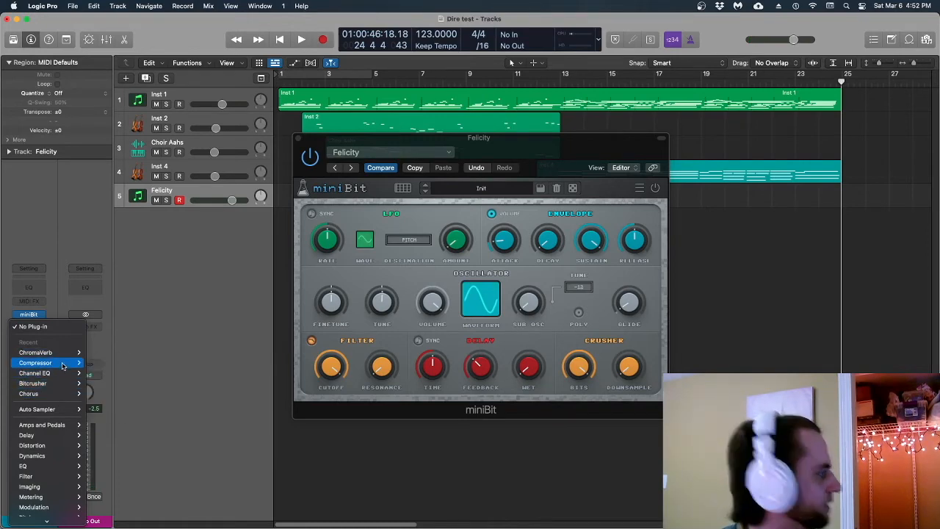
pyautogui.click(37, 352)
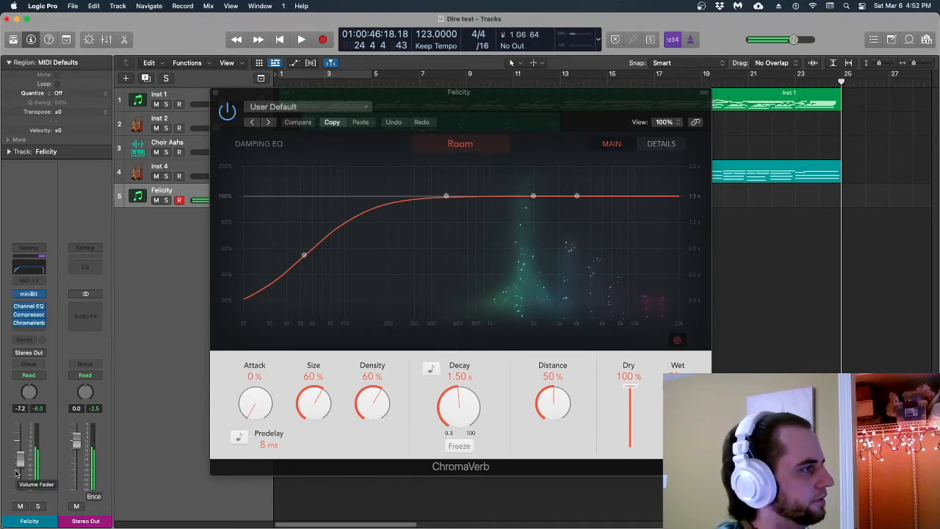
pyautogui.click(217, 94)
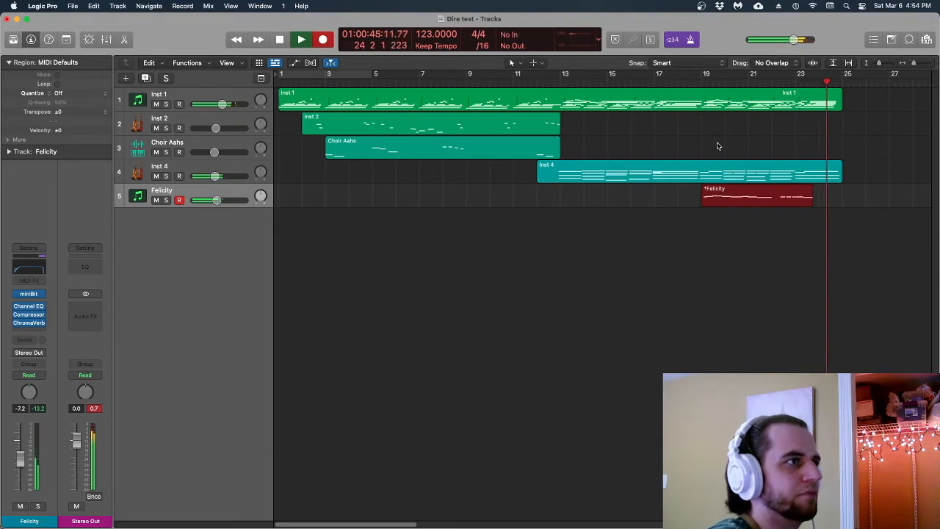
# Record a synth melody on the Felicity track from bar 19 to the end of bar 24 and play it back with its notes open in the Piano Roll.
pyautogui.press('space')
pyautogui.press('e')
pyautogui.hotkey('shift', 'space')
pyautogui.click(473, 330)
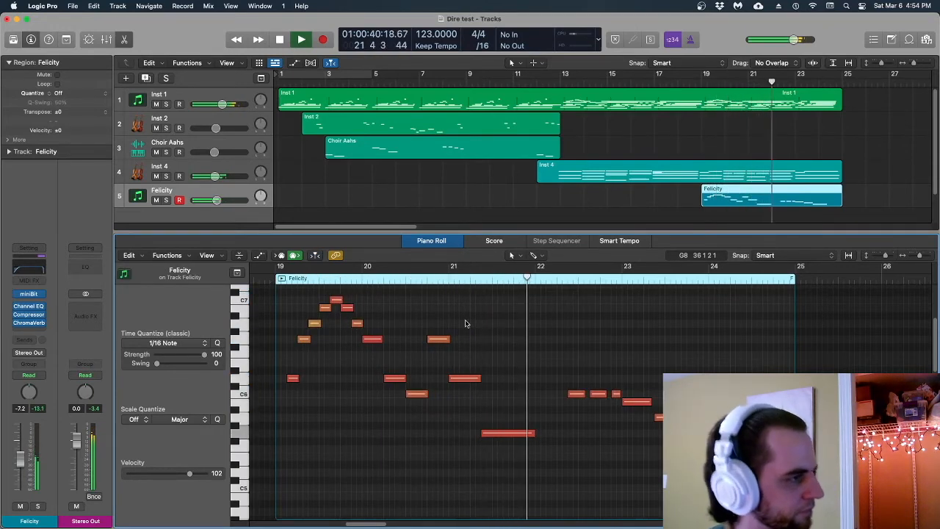
pyautogui.press('e')
pyautogui.press('e')
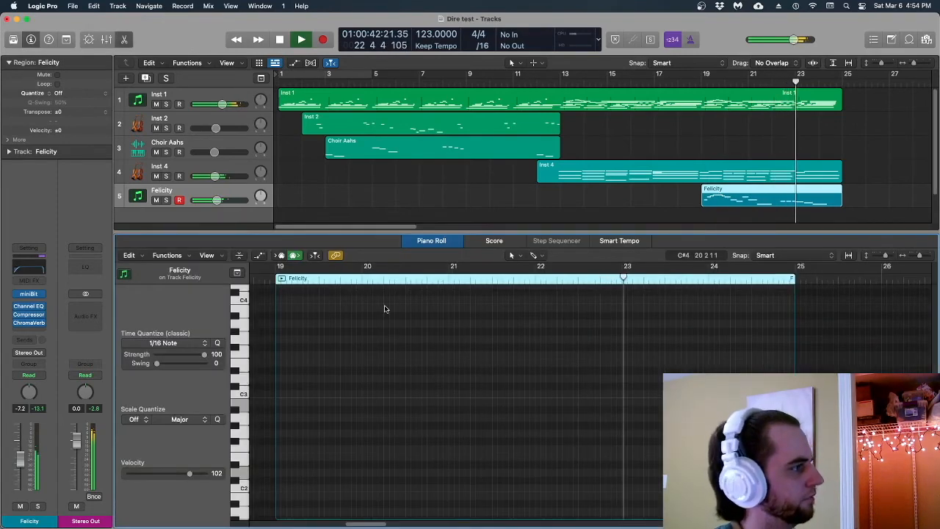
pyautogui.click(653, 207)
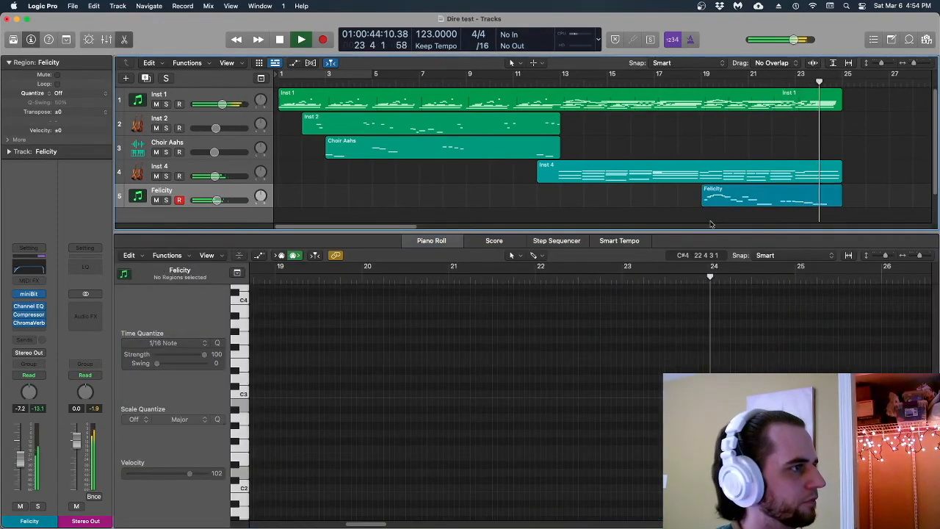
pyautogui.click(735, 191)
pyautogui.press('space')
# Solo the Felicity track and insert an Echo effect between its Compressor and ChromaVerb.
pyautogui.click(159, 199)
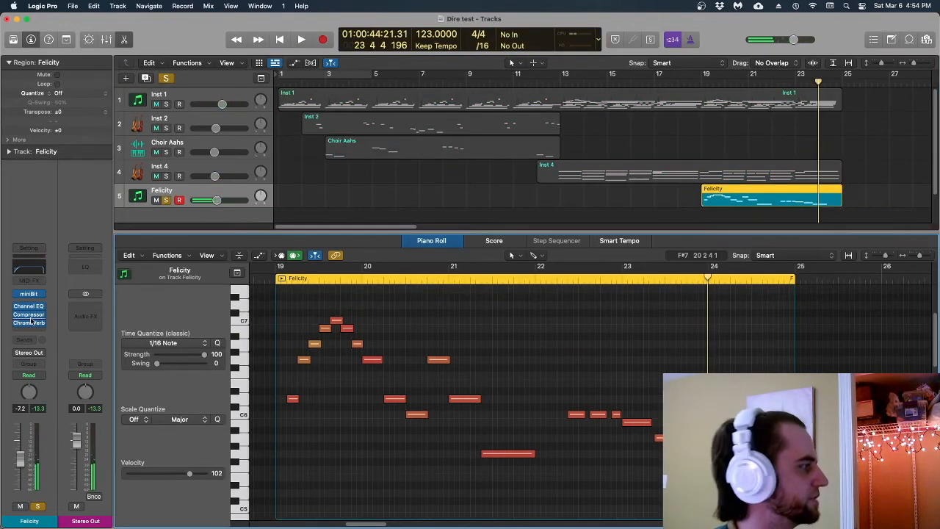
pyautogui.click(35, 329)
pyautogui.moveTo(52, 419)
pyautogui.click(132, 428)
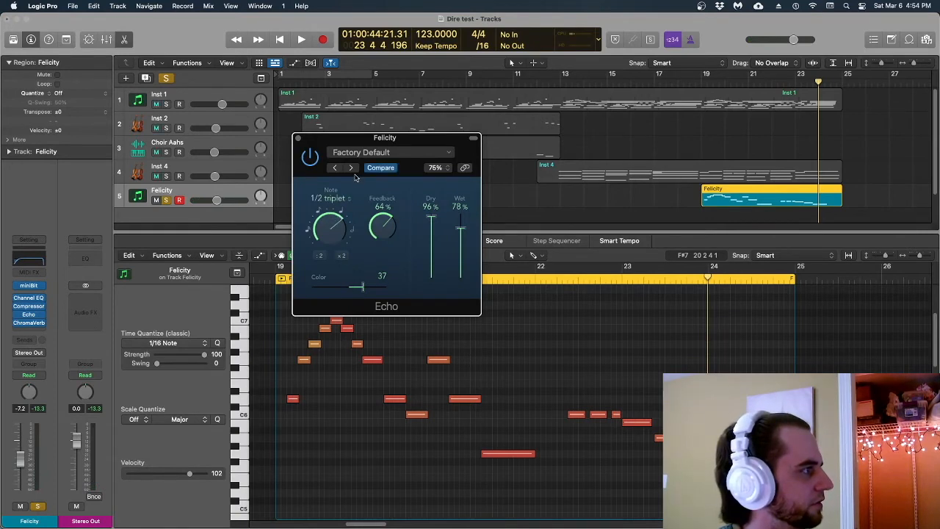
# Set the Echo to a 1/4 note delay with 29% feedback and 30% wet while playing the Felicity melody from bar 19.
pyautogui.click(700, 84)
pyautogui.press('space')
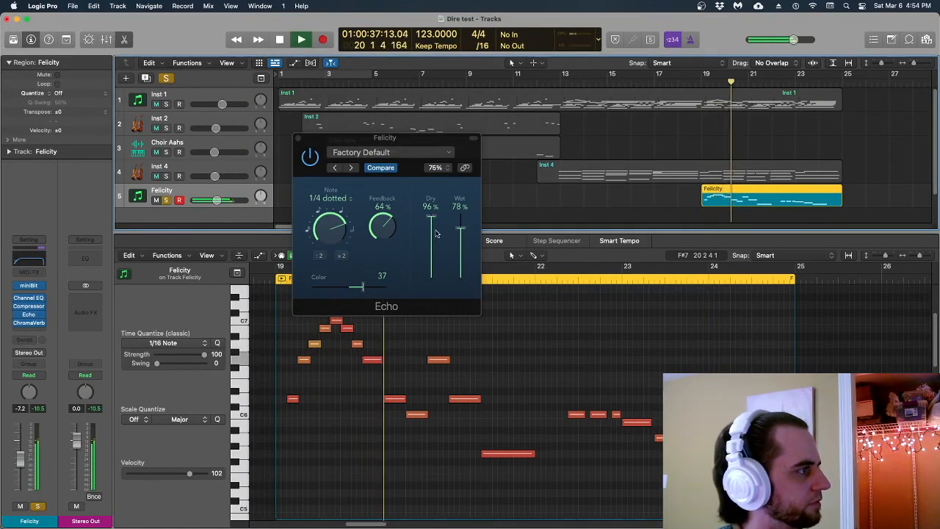
pyautogui.moveTo(460, 228); pyautogui.dragTo(463, 260)
pyautogui.moveTo(383, 226); pyautogui.dragTo(383, 257)
pyautogui.moveTo(455, 263); pyautogui.dragTo(456, 268)
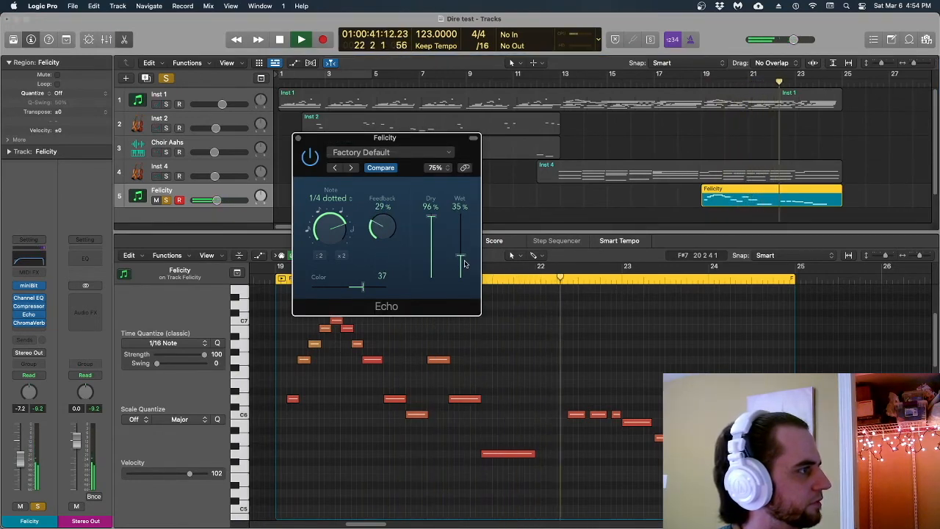
pyautogui.moveTo(330, 228); pyautogui.dragTo(330, 236)
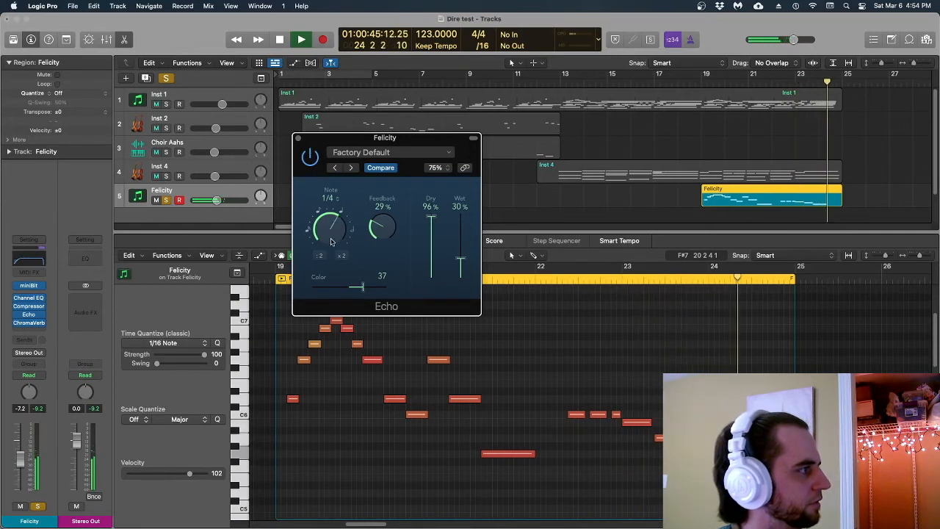
pyautogui.click(702, 83)
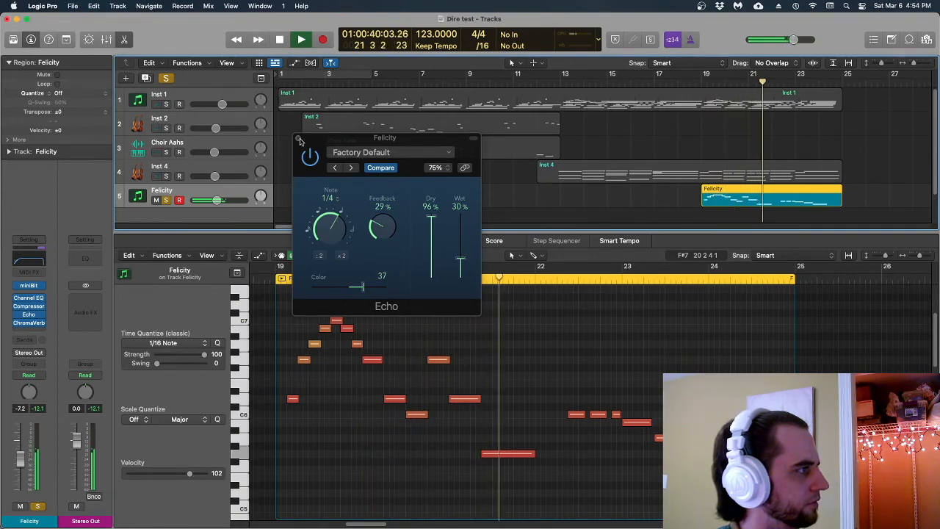
# Turn off solo on the Felicity track, close its Echo and note editor, and listen to the full mix up to the end.
pyautogui.click(169, 200)
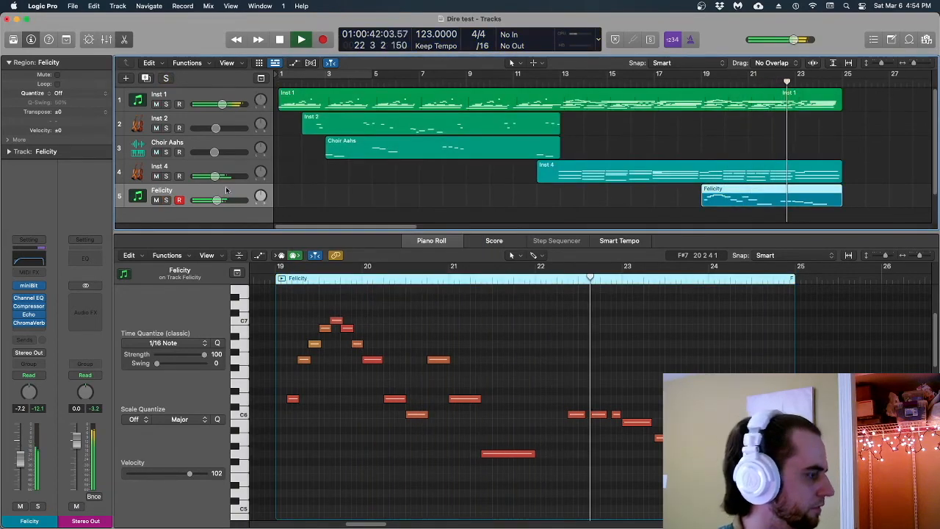
pyautogui.press('p')
pyautogui.click(427, 250)
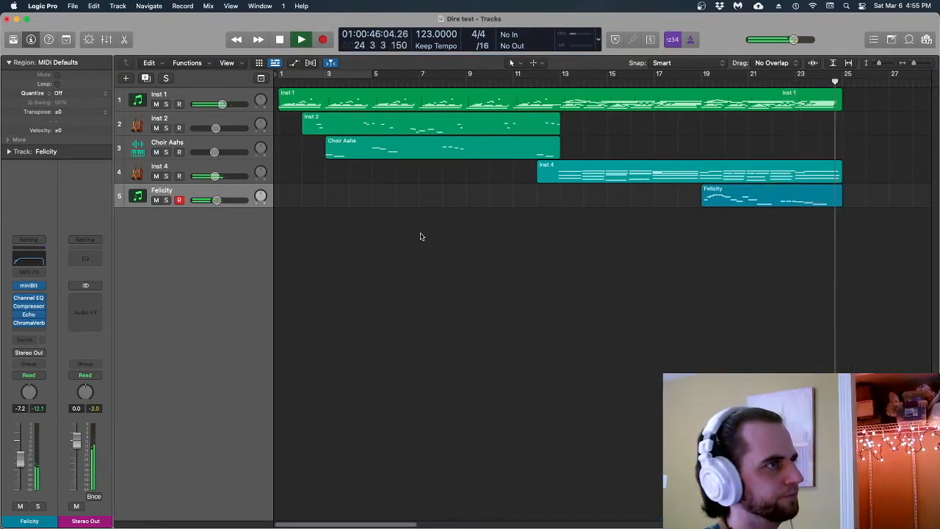
pyautogui.press('space')
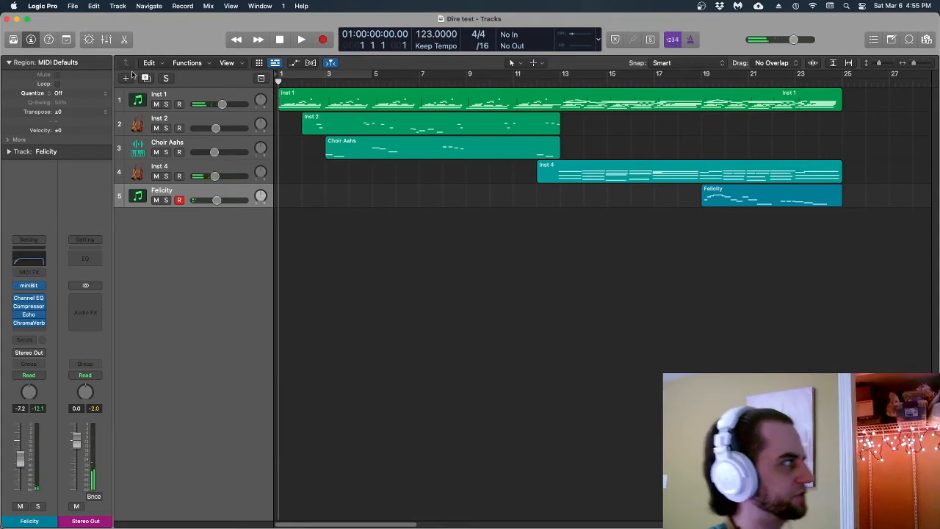
# Create a Software Instrument track with a Drum Kit instrument and load the Live Feel patch from the Electronic Drum Kit sounds.
pyautogui.press('alt+super+n')
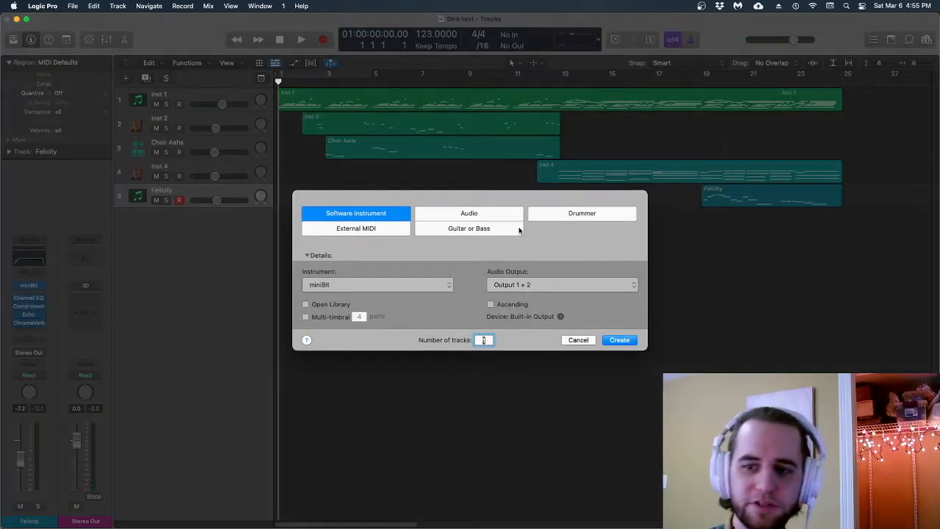
pyautogui.click(360, 285)
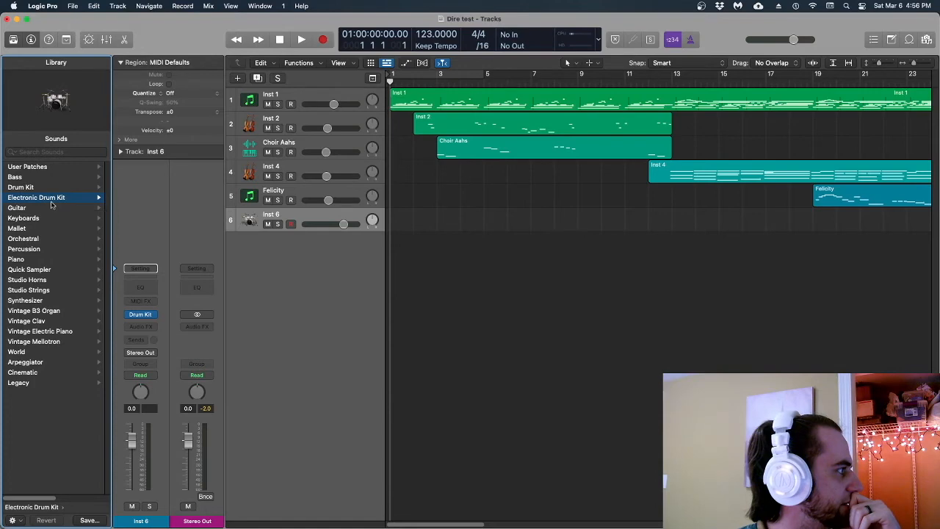
pyautogui.click(52, 198)
pyautogui.scroll(-10, 75, 317)
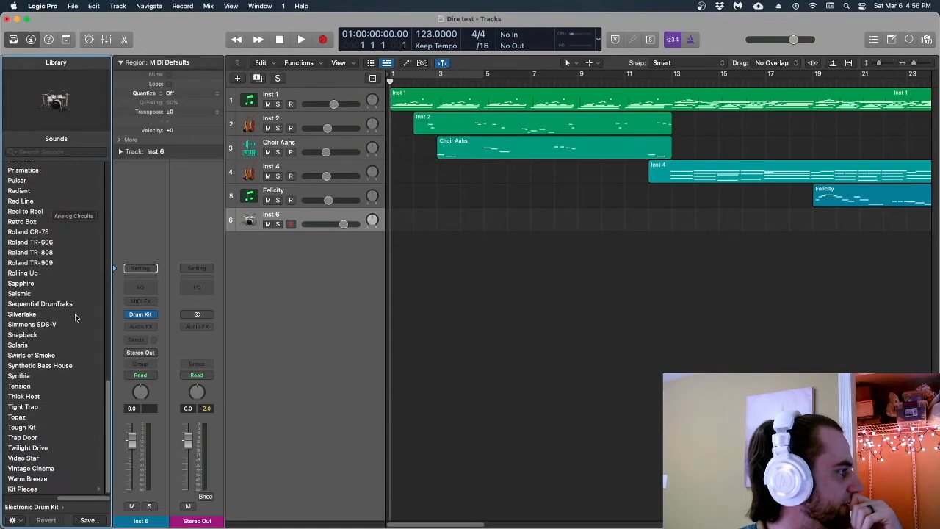
pyautogui.scroll(5, 68, 326)
pyautogui.scroll(3, 64, 252)
pyautogui.scroll(-4, 59, 262)
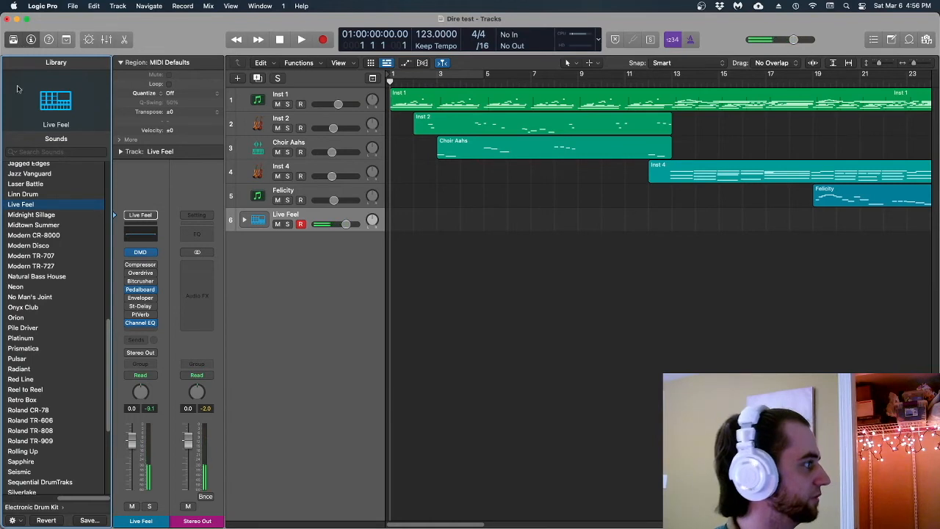
pyautogui.press('y')
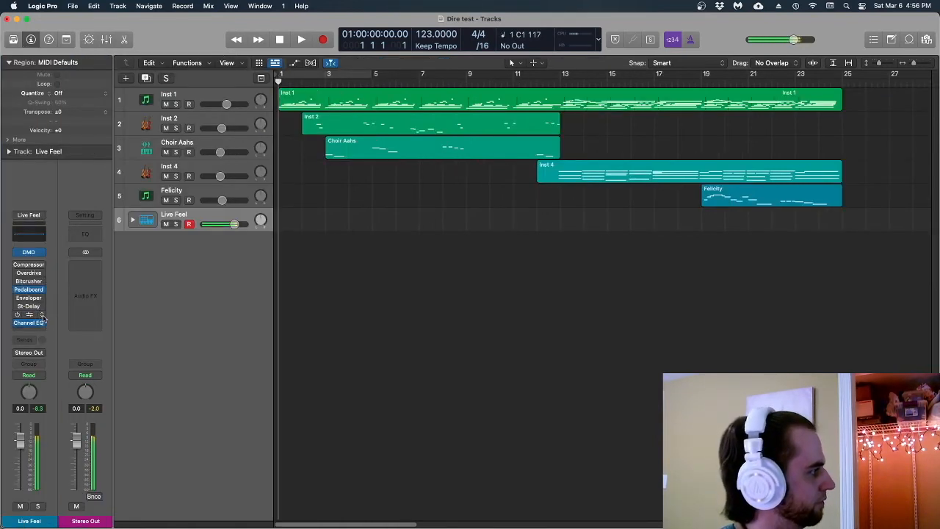
# Remove the PlatinumVerb, Stereo Delay, Enveloper and other preset effects from the Live Feel track, leaving only a Channel EQ and a Compressor.
pyautogui.click(42, 316)
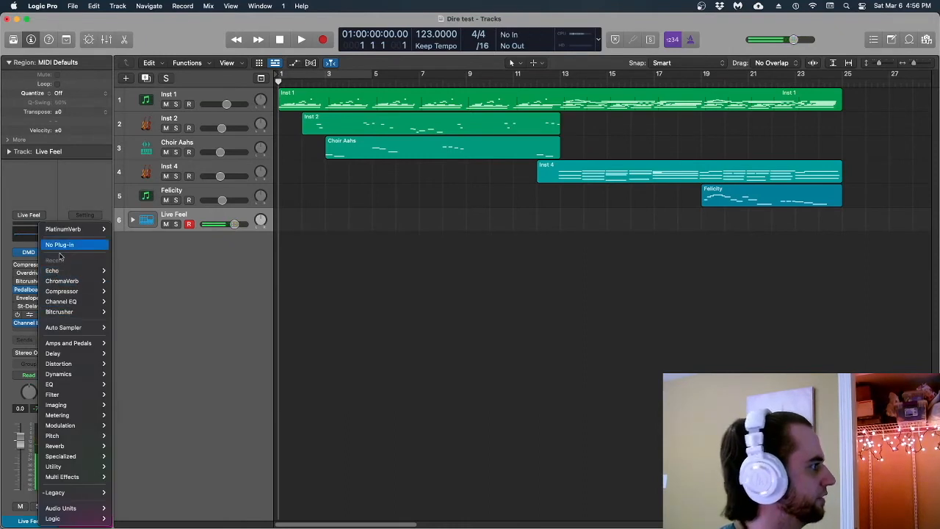
pyautogui.click(62, 248)
pyautogui.click(43, 305)
pyautogui.click(63, 261)
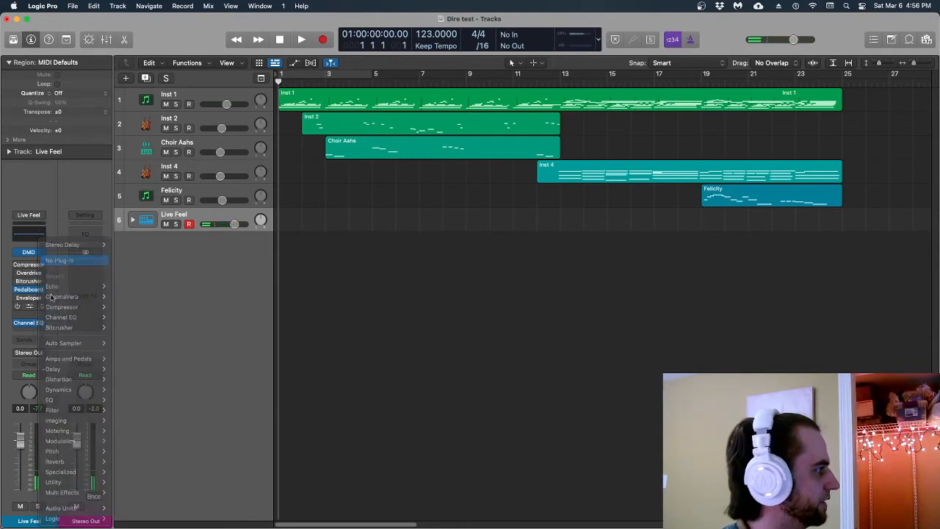
pyautogui.click(42, 298)
pyautogui.click(68, 261)
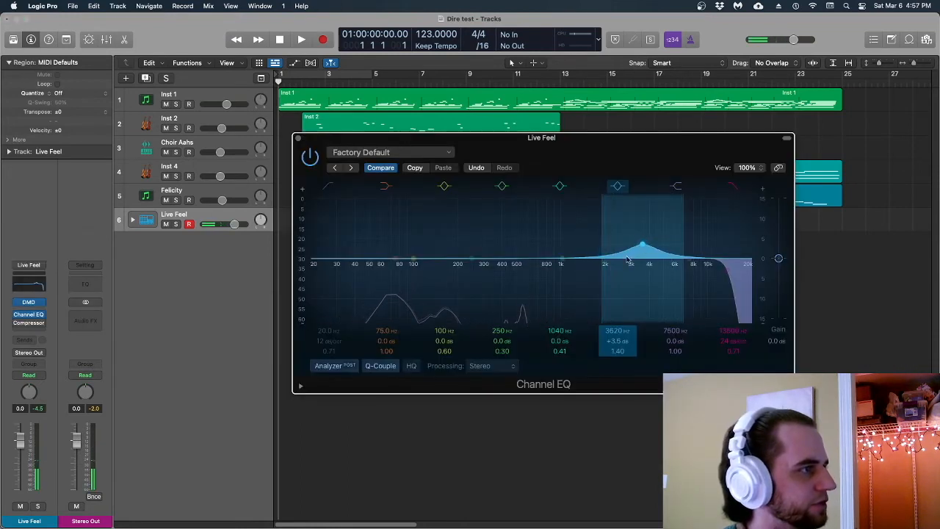
# Shape the Live Feel Channel EQ with a 38.4 Hz low cut, a +2.5 dB boost at 159 Hz and a +2.8 dB boost at 2200 Hz.
pyautogui.moveTo(605, 262); pyautogui.dragTo(597, 263)
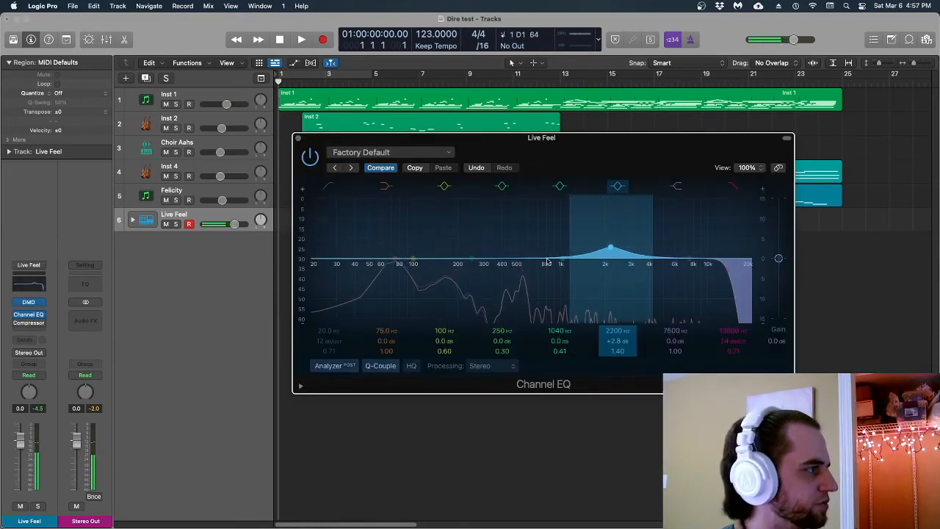
pyautogui.click(331, 187)
pyautogui.moveTo(340, 272); pyautogui.dragTo(444, 250)
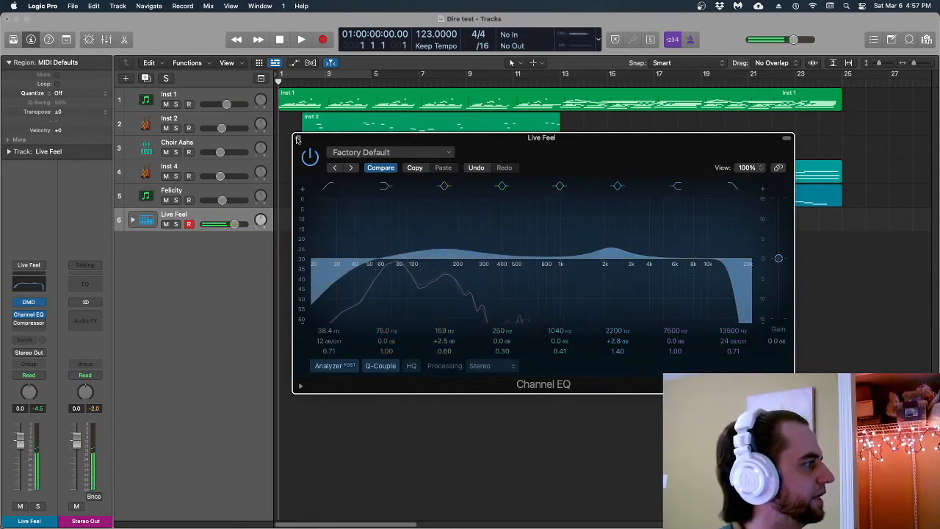
pyautogui.click(298, 138)
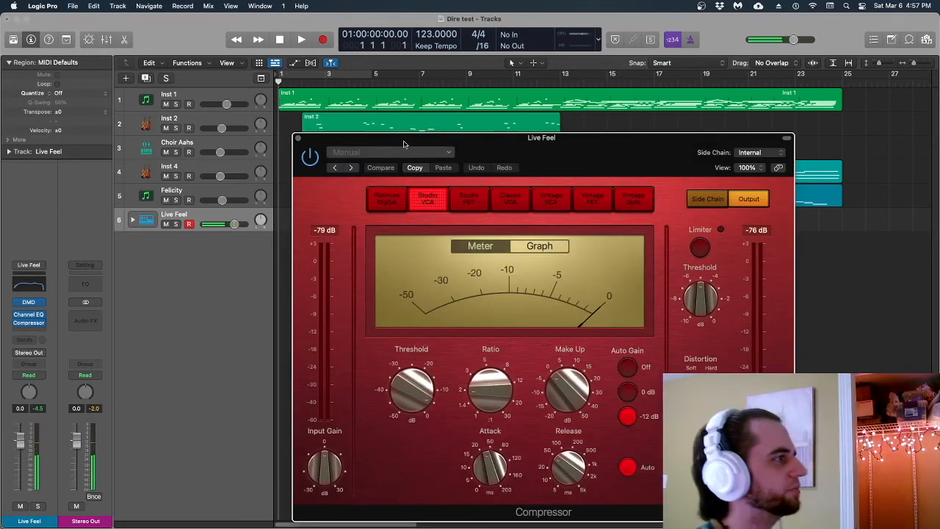
# Load the Classic Drums preset in the Live Feel Compressor and lower the track volume to -7.4 dB.
pyautogui.click(408, 153)
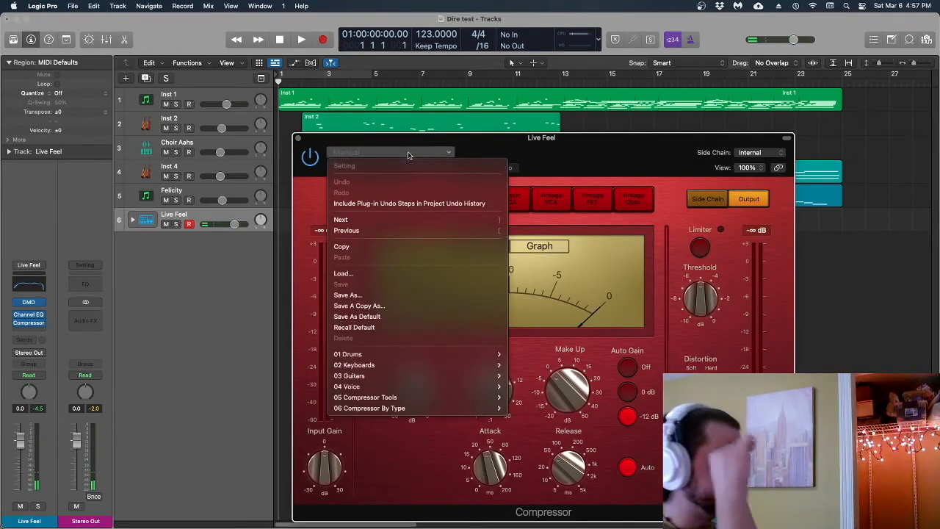
pyautogui.moveTo(397, 356)
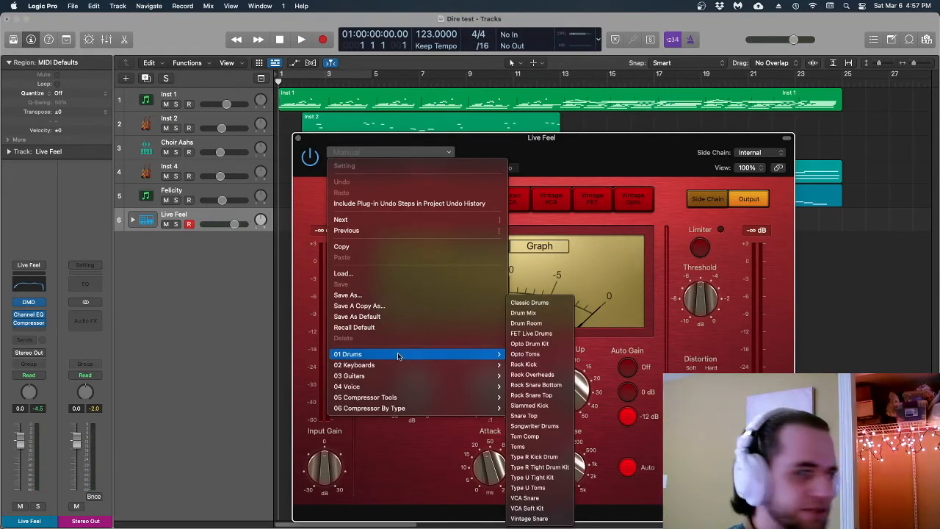
pyautogui.click(529, 302)
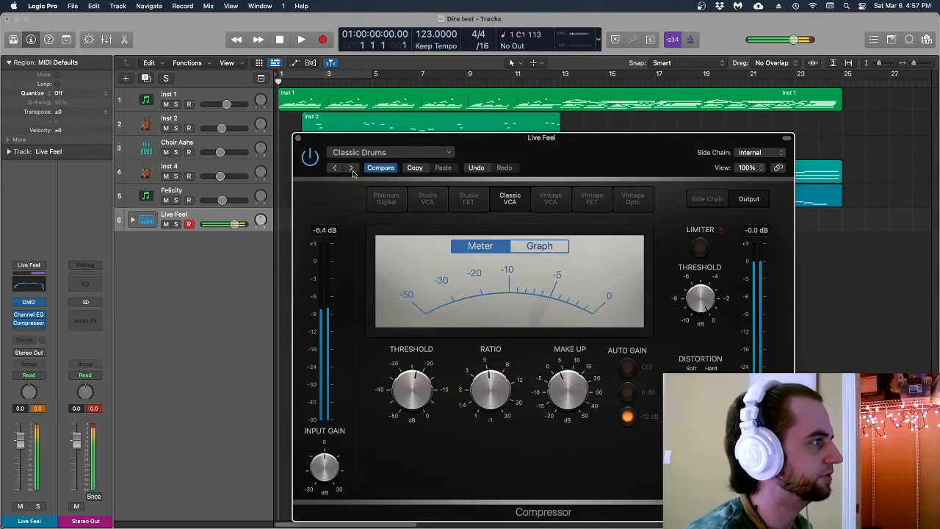
pyautogui.moveTo(234, 224); pyautogui.dragTo(200, 233)
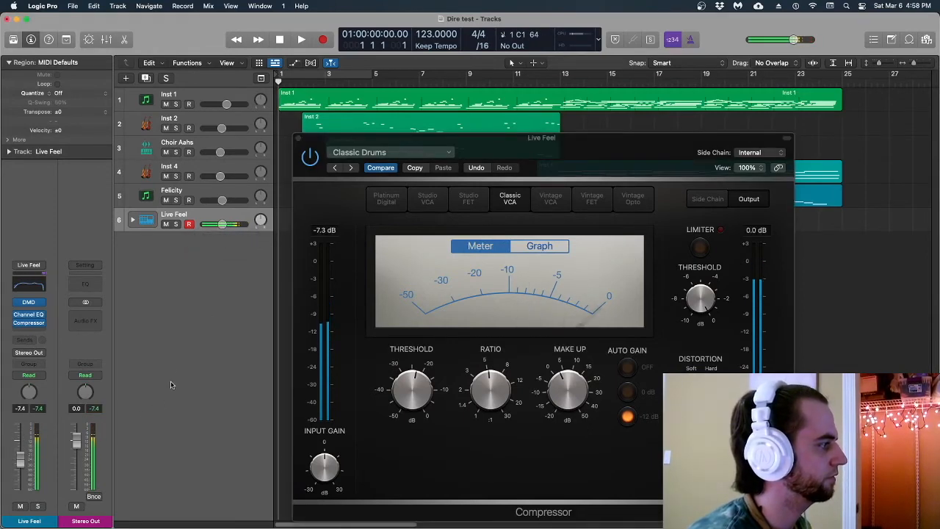
# Add a ChromaVerb after the Compressor on the Live Feel track and set its room type to Bloomy.
pyautogui.click(34, 332)
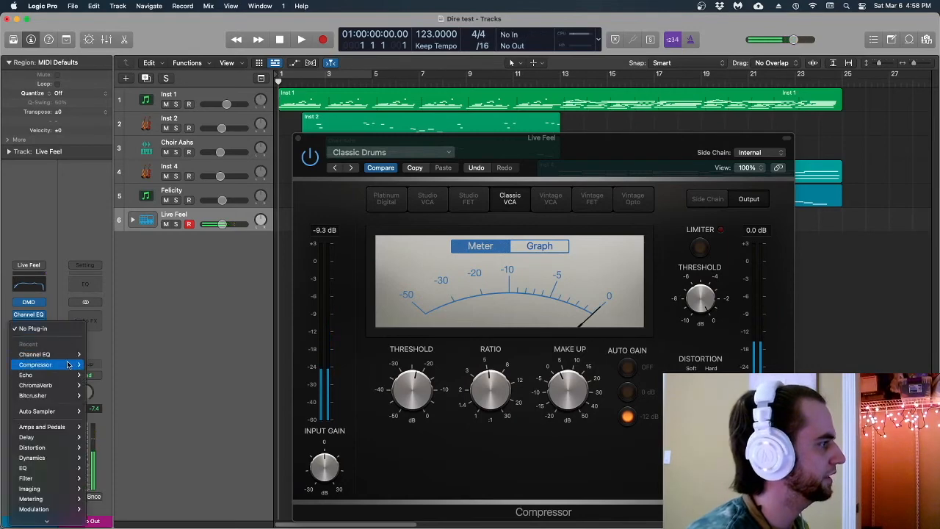
pyautogui.click(56, 385)
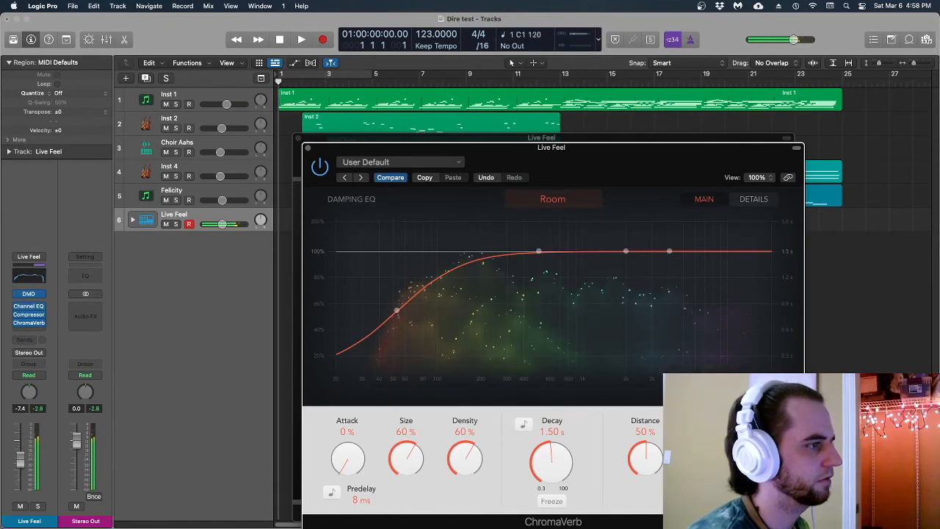
pyautogui.click(537, 202)
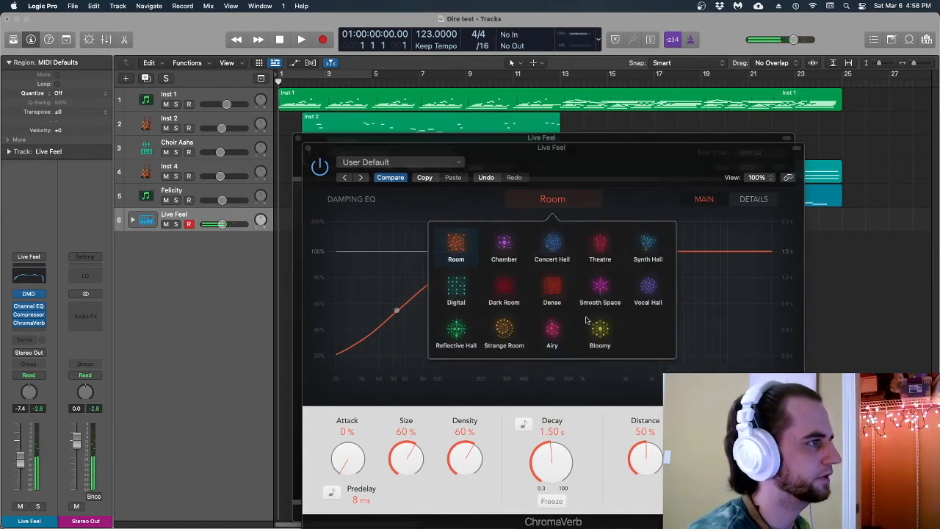
pyautogui.click(645, 216)
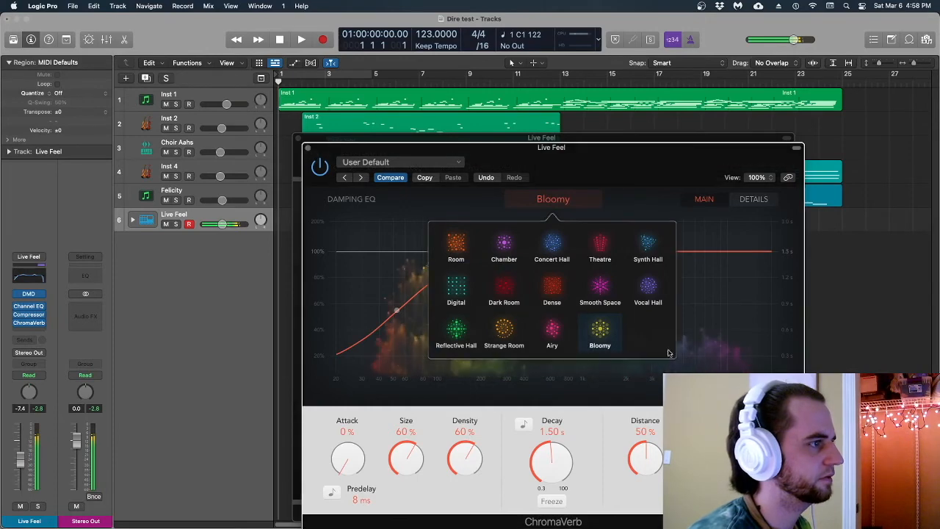
# Reduce the low-frequency damping in the Live Feel ChromaVerb and set decay to 3.30 s, size to 75% and distance to 62%.
pyautogui.moveTo(428, 310); pyautogui.dragTo(597, 310)
pyautogui.moveTo(607, 403); pyautogui.dragTo(548, 377)
pyautogui.moveTo(494, 396); pyautogui.dragTo(493, 395)
pyautogui.moveTo(537, 472); pyautogui.dragTo(537, 468)
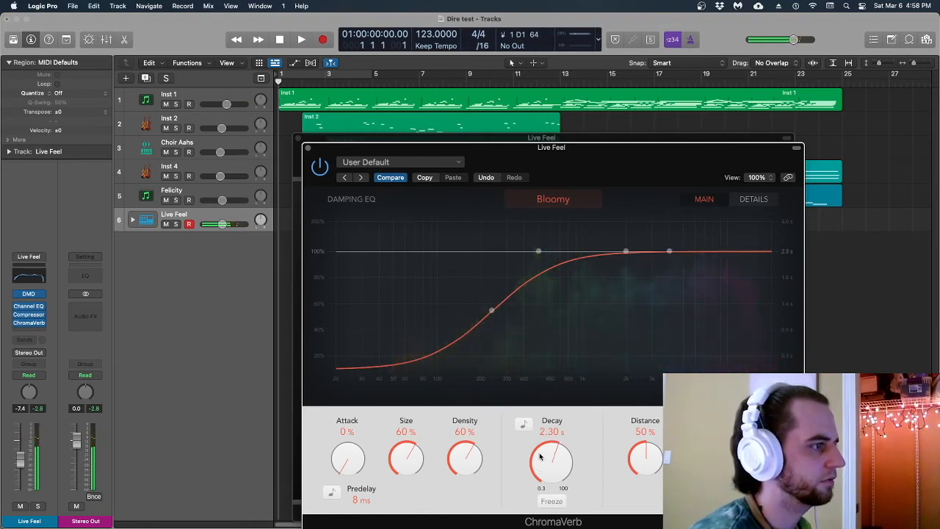
pyautogui.moveTo(540, 457); pyautogui.dragTo(540, 447)
pyautogui.moveTo(409, 451); pyautogui.dragTo(413, 445)
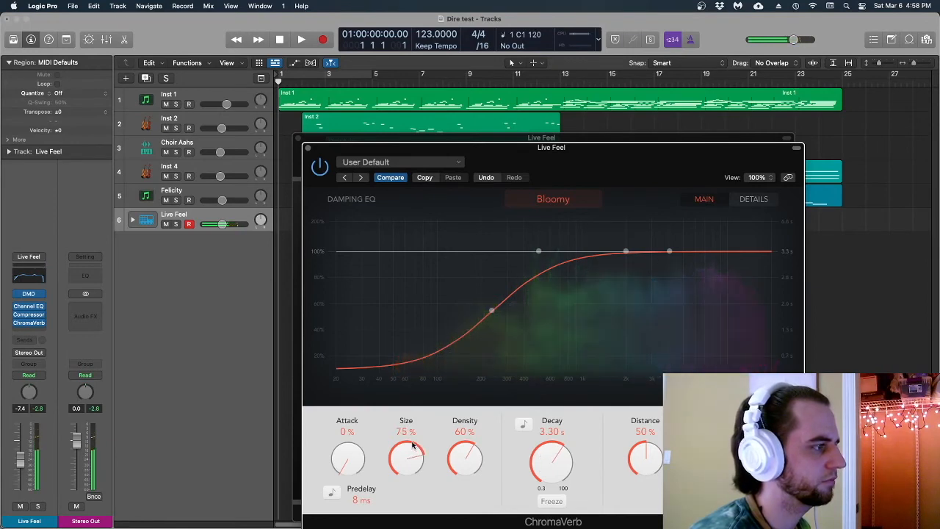
pyautogui.moveTo(649, 451); pyautogui.dragTo(653, 440)
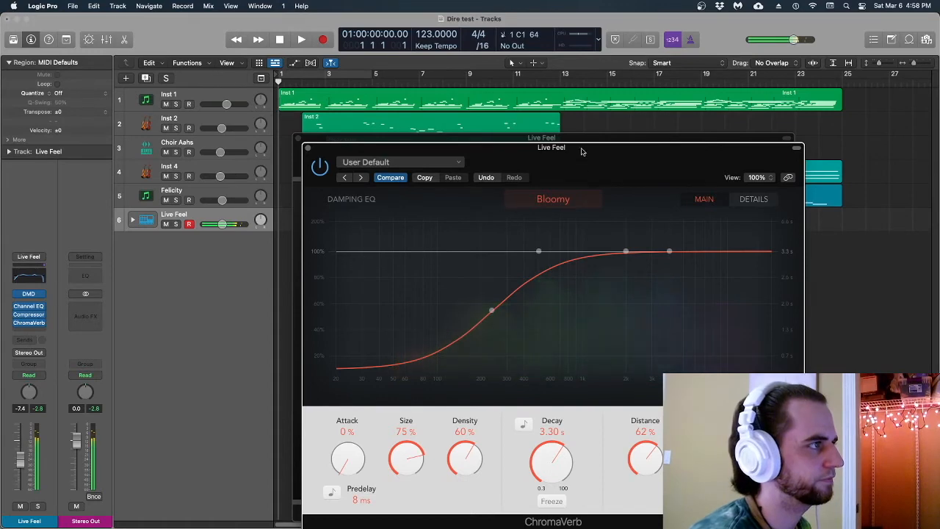
pyautogui.moveTo(580, 158); pyautogui.dragTo(468, 84)
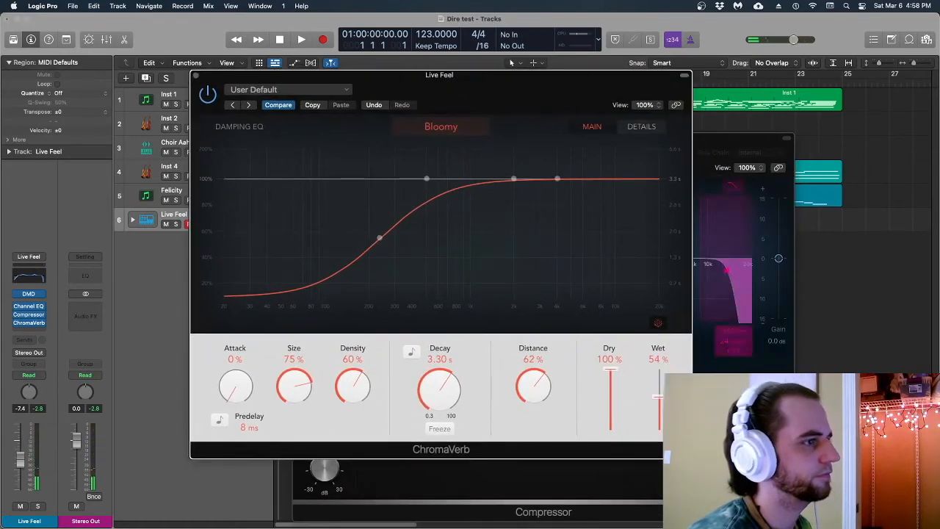
# Set the Live Feel Channel EQ's high shelf to -11.9 dB at 1190 Hz and close the track's plug-in windows.
pyautogui.click(464, 512)
pyautogui.click(297, 138)
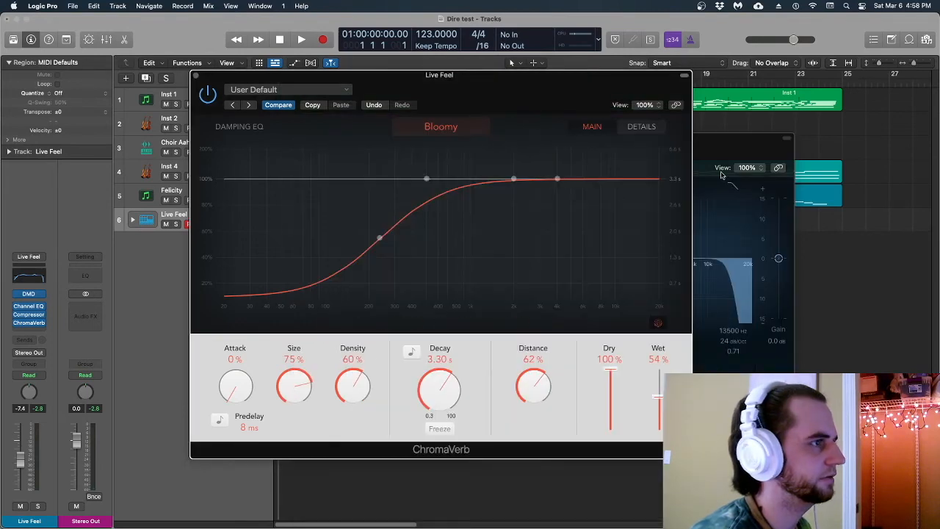
pyautogui.click(725, 177)
pyautogui.moveTo(681, 280); pyautogui.dragTo(581, 321)
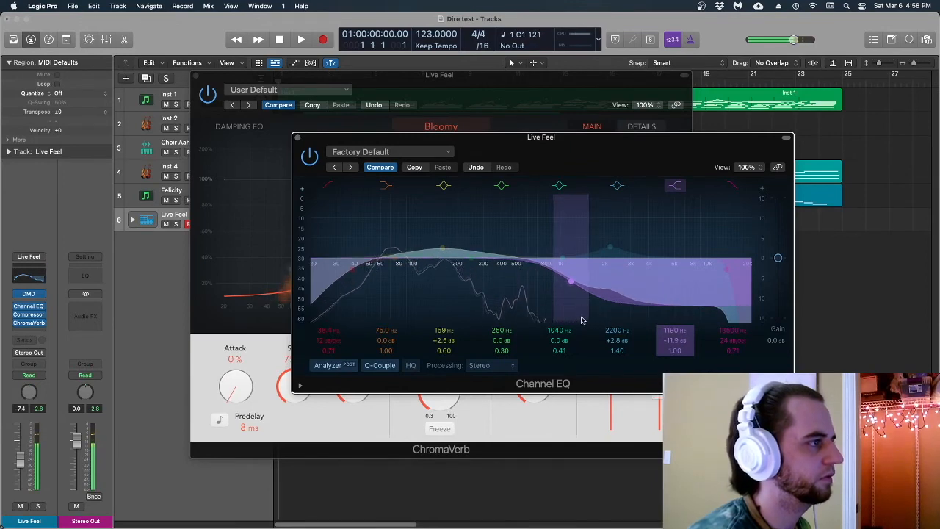
pyautogui.click(224, 118)
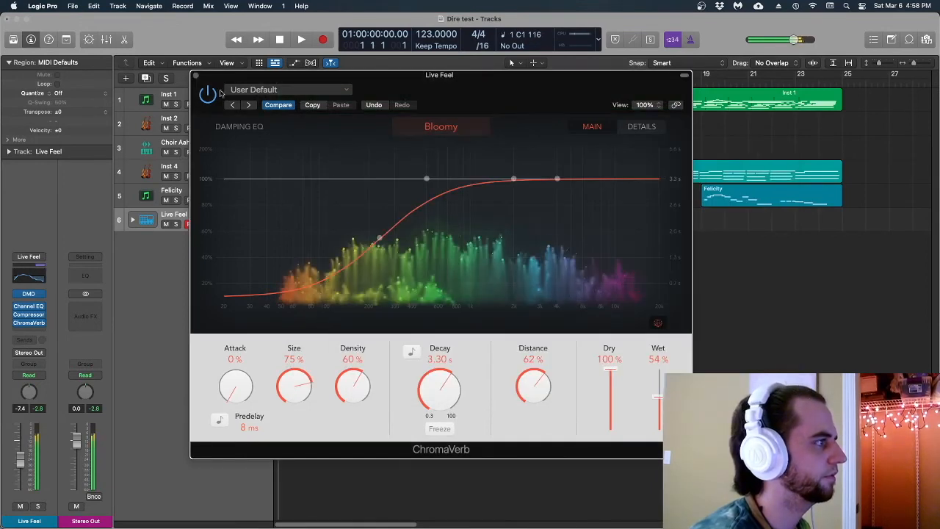
pyautogui.click(195, 76)
# Record a kick and snare part on the Live Feel track from bar 13 to bar 25.
pyautogui.click(558, 82)
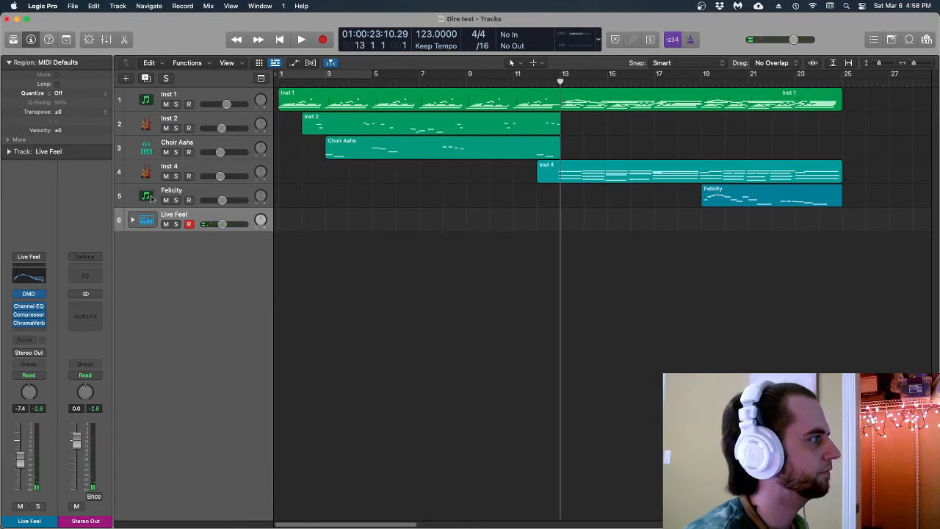
pyautogui.press(',')
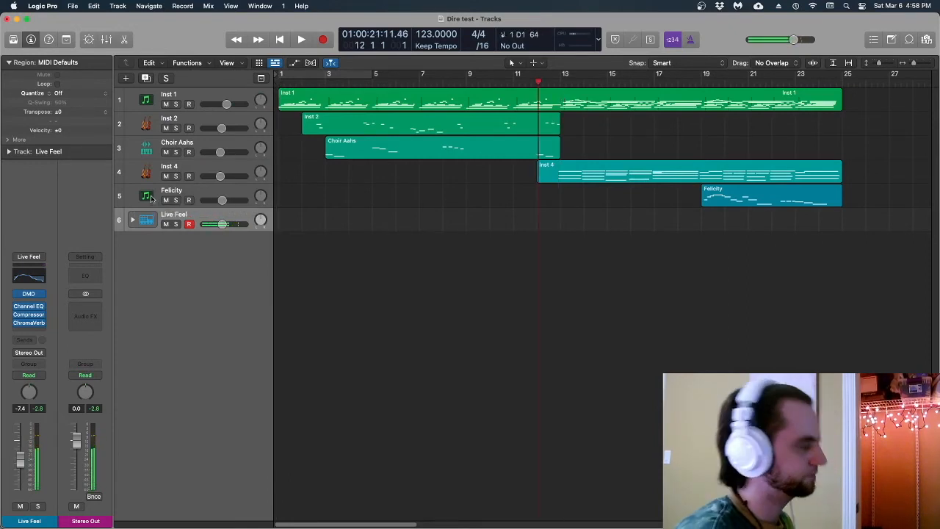
pyautogui.press('space')
pyautogui.press('r')
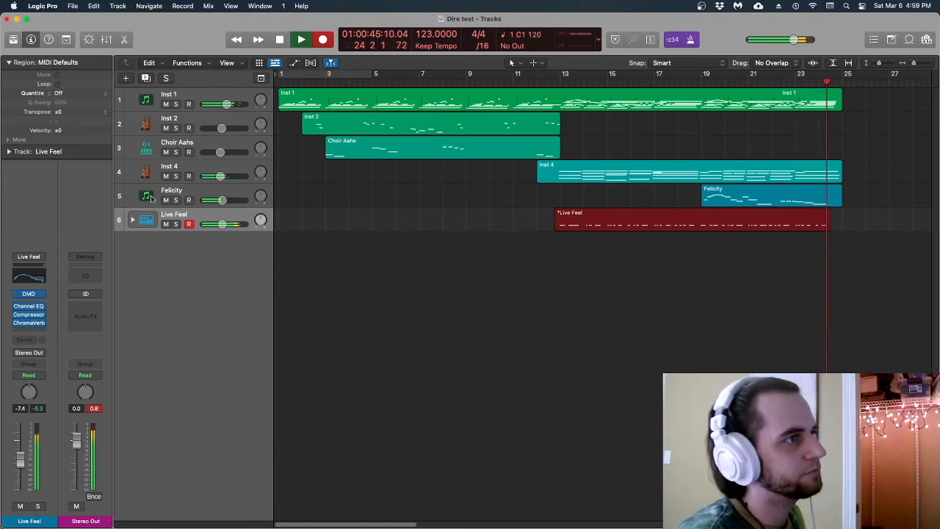
pyautogui.press('space')
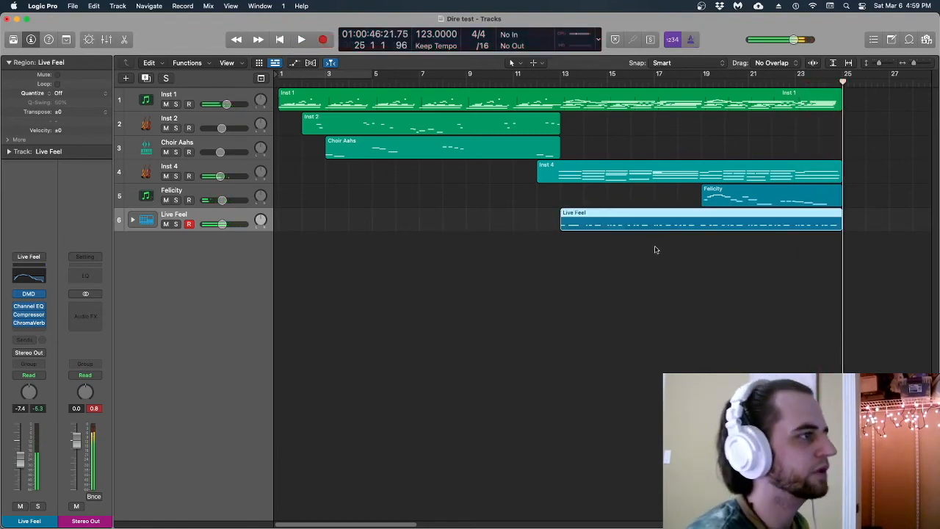
# Quantize all recorded Live Feel notes to 1/16 notes and play the part soloed from bar 13.
pyautogui.press('e')
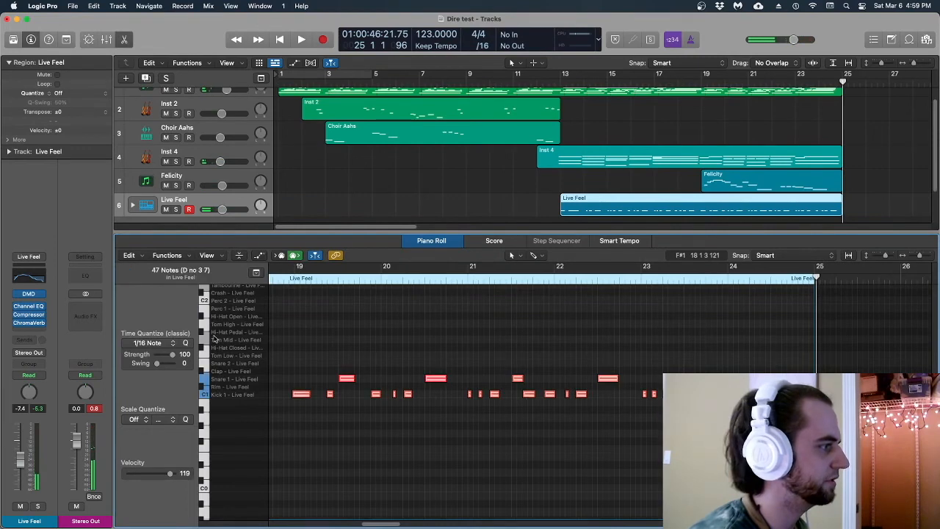
pyautogui.scroll(-3, 698, 105)
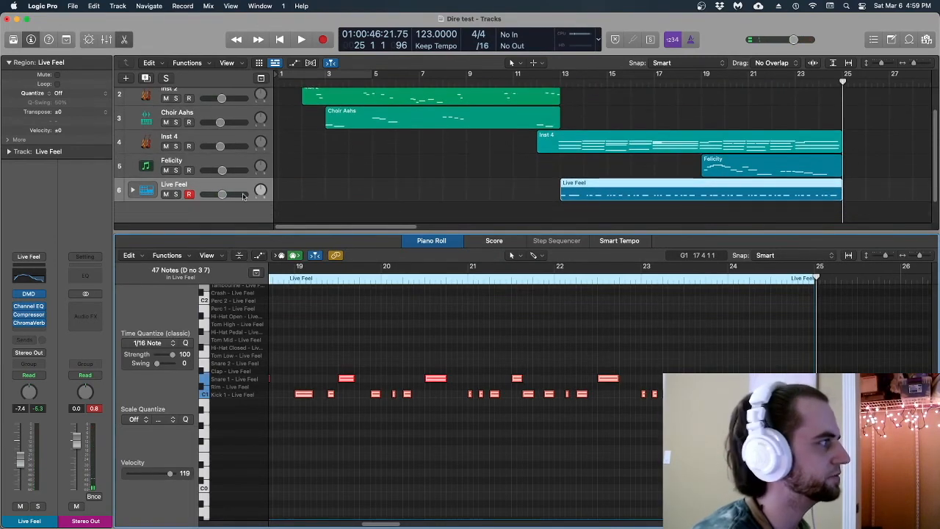
pyautogui.press('s')
pyautogui.click(558, 84)
pyautogui.press('space')
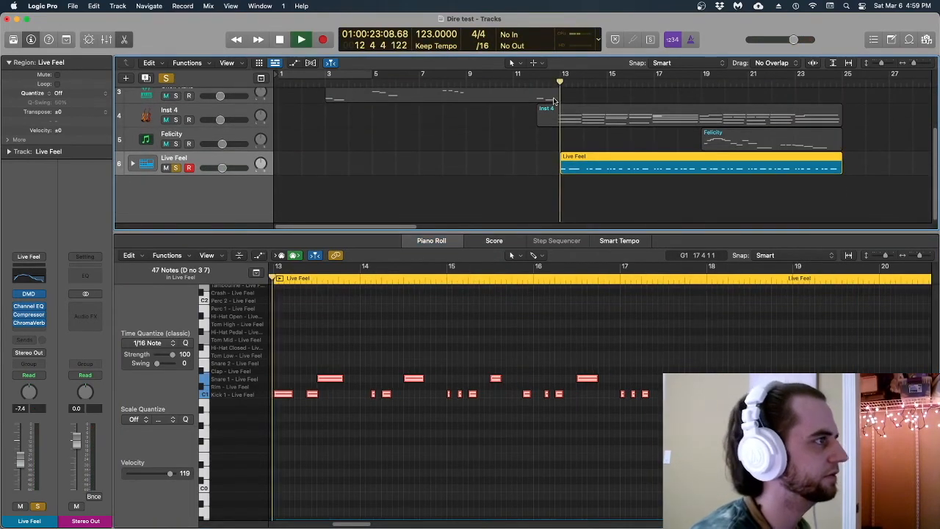
pyautogui.click(338, 348)
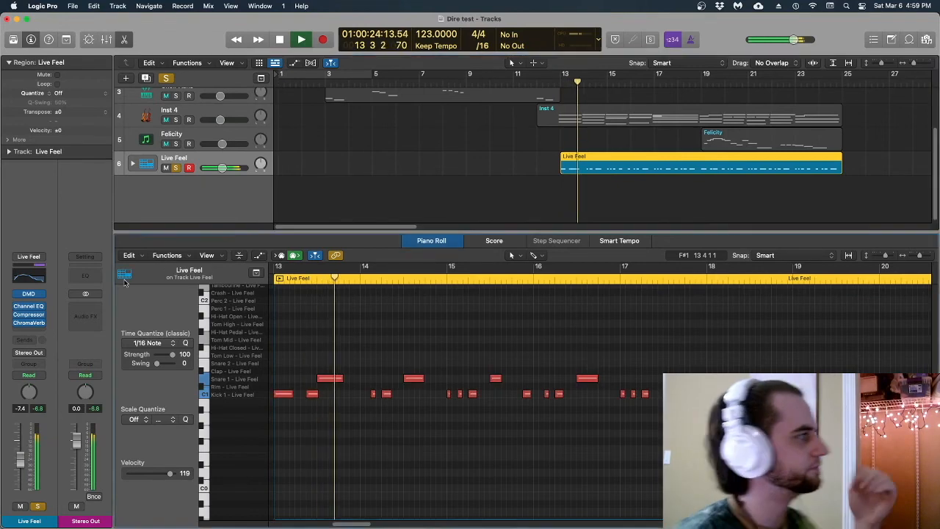
pyautogui.click(32, 318)
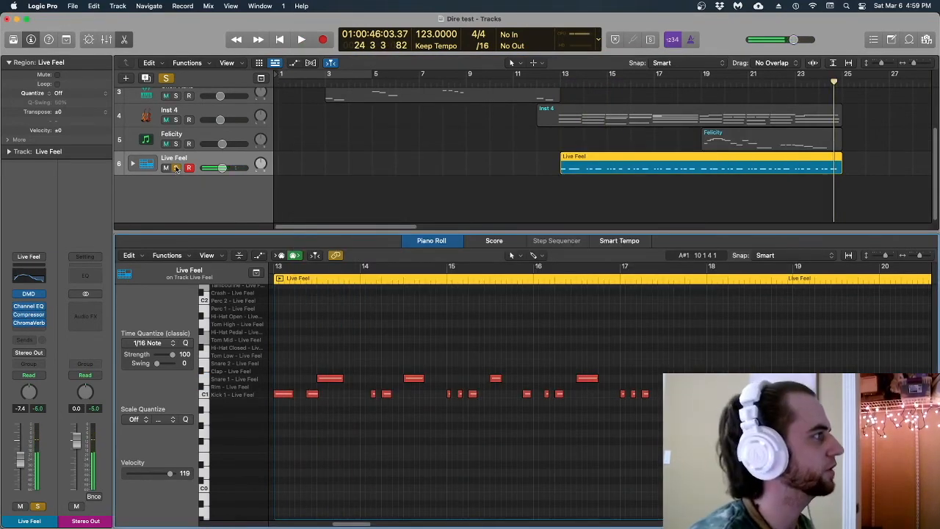
# Solo Inst 4 together with Live Feel, play both from bar 12 and open Inst 4's Compressor.
pyautogui.click(177, 169)
pyautogui.click(175, 168)
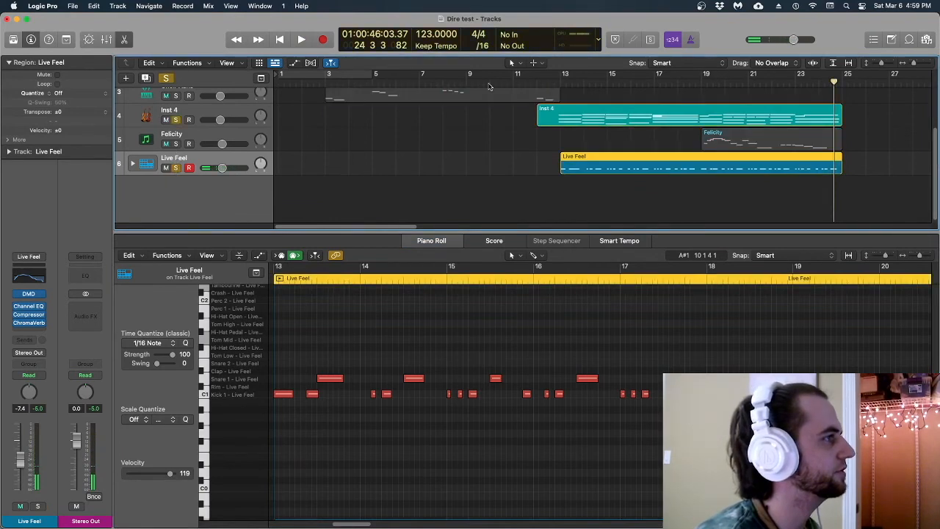
pyautogui.click(553, 82)
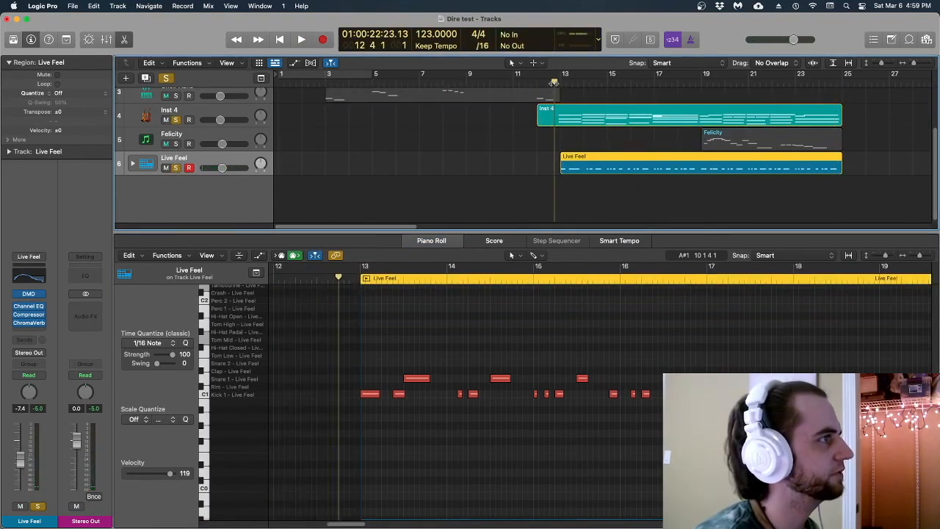
pyautogui.click(566, 127)
pyautogui.moveTo(382, 339); pyautogui.dragTo(374, 493)
pyautogui.press('space')
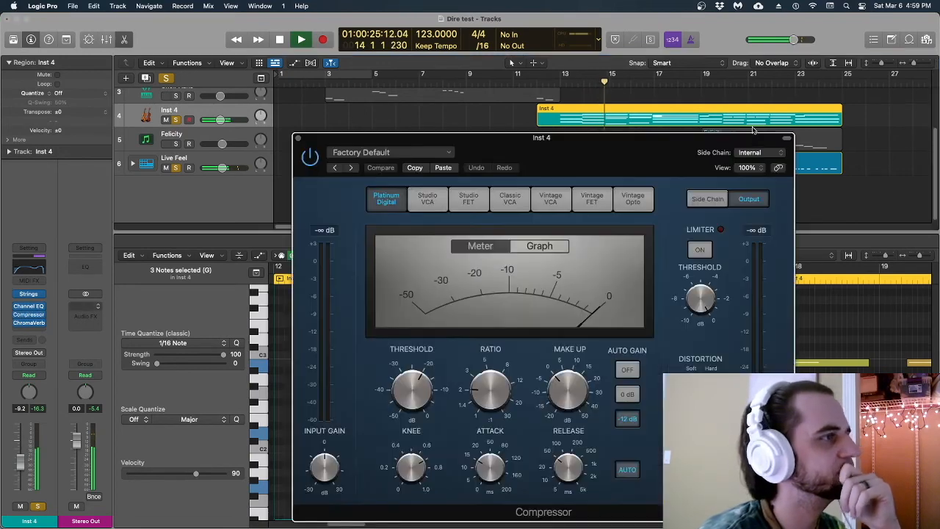
# Set the side chain of the Inst 4 Compressor to Bus 1, which carries the Live Feel drums.
pyautogui.click(762, 152)
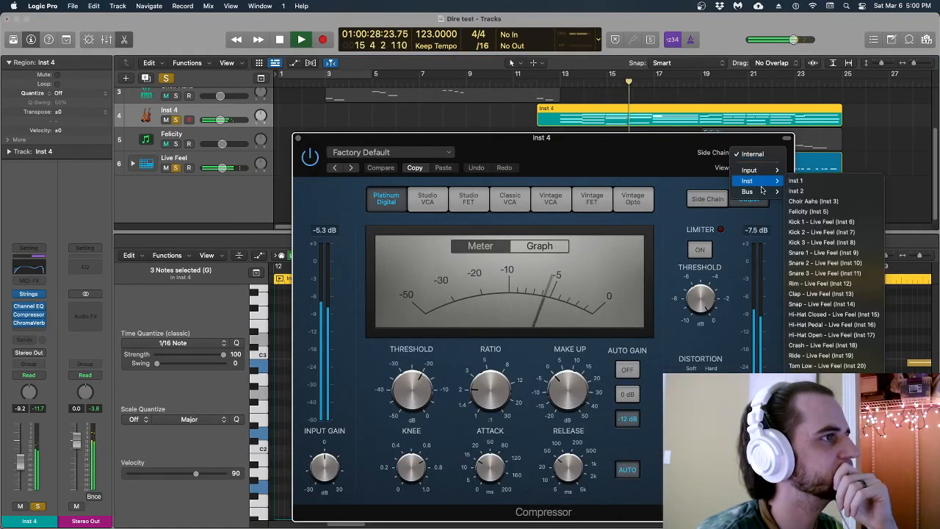
pyautogui.moveTo(762, 193)
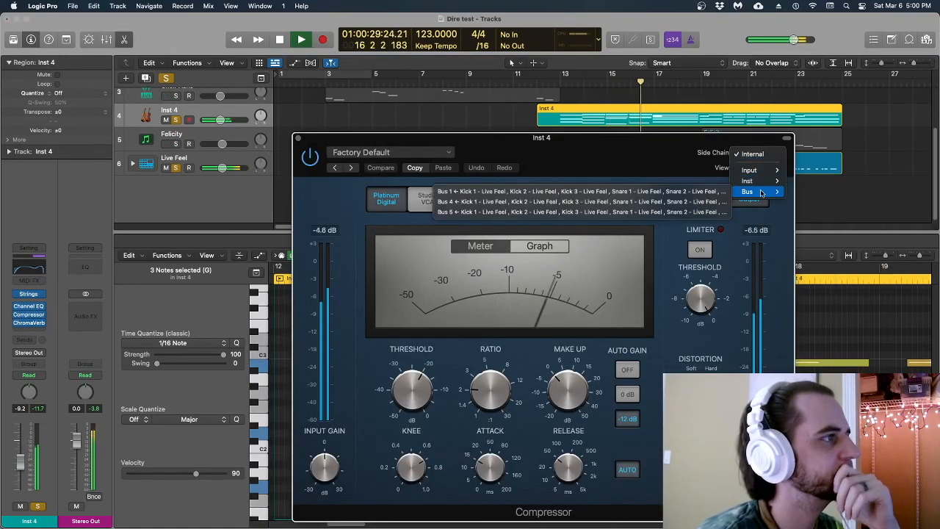
pyautogui.click(666, 193)
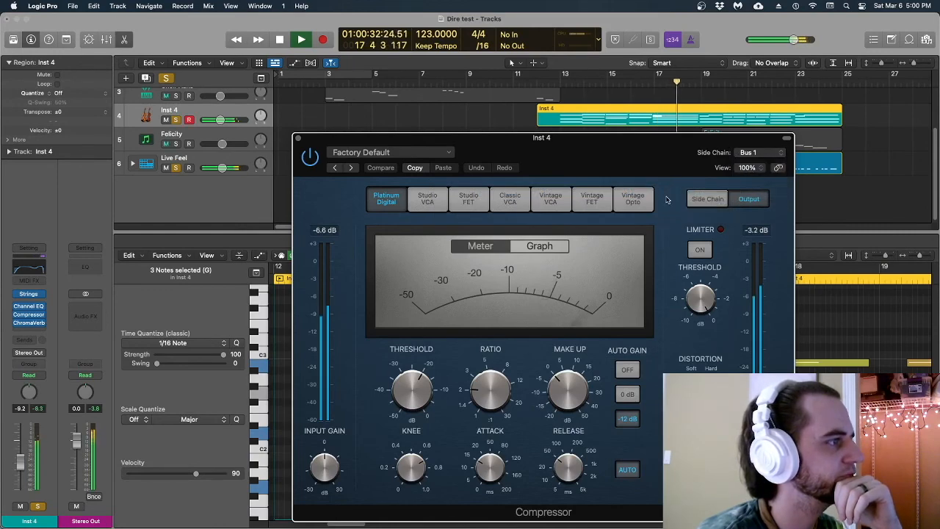
# Adjust the Inst 4 Compressor's threshold, ratio and knee, and lower the track volume to -12.4 dB.
pyautogui.moveTo(430, 389); pyautogui.dragTo(423, 408)
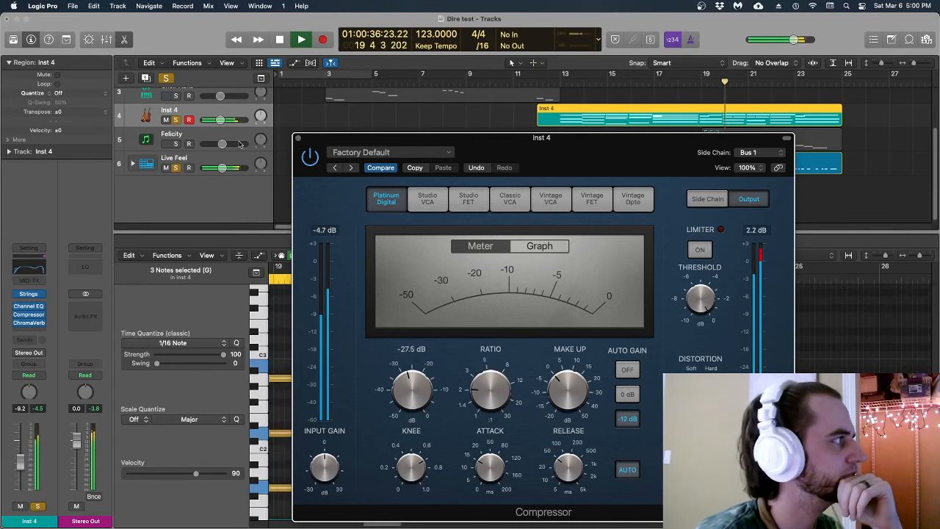
pyautogui.moveTo(221, 120); pyautogui.dragTo(217, 119)
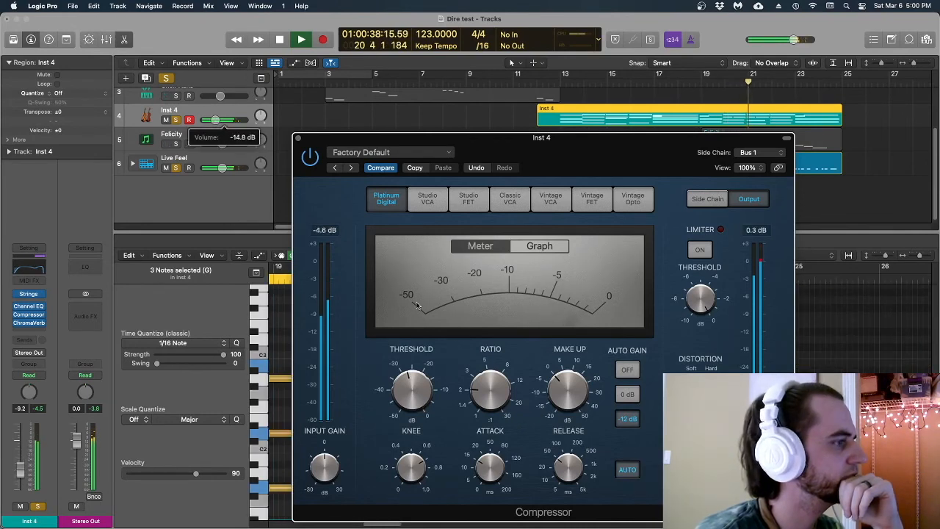
pyautogui.moveTo(484, 390); pyautogui.dragTo(484, 387)
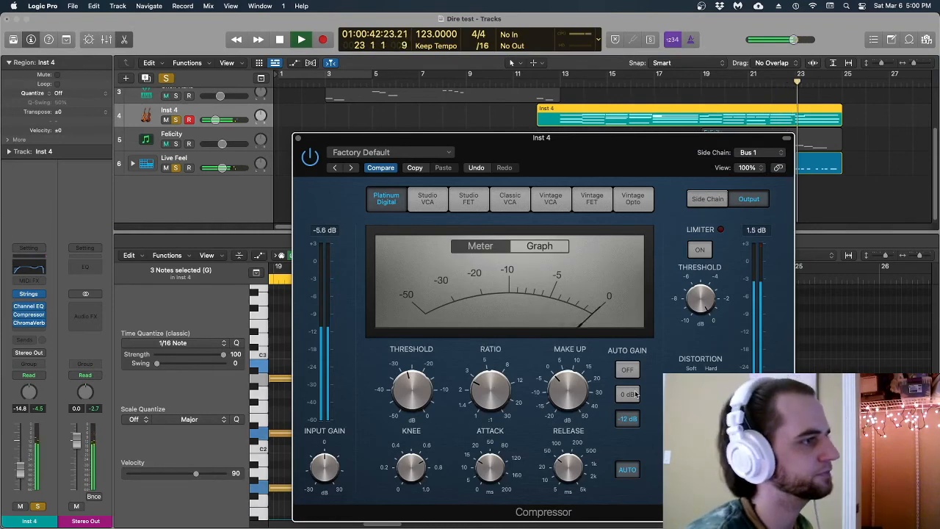
pyautogui.moveTo(558, 397)
pyautogui.moveTo(423, 385)
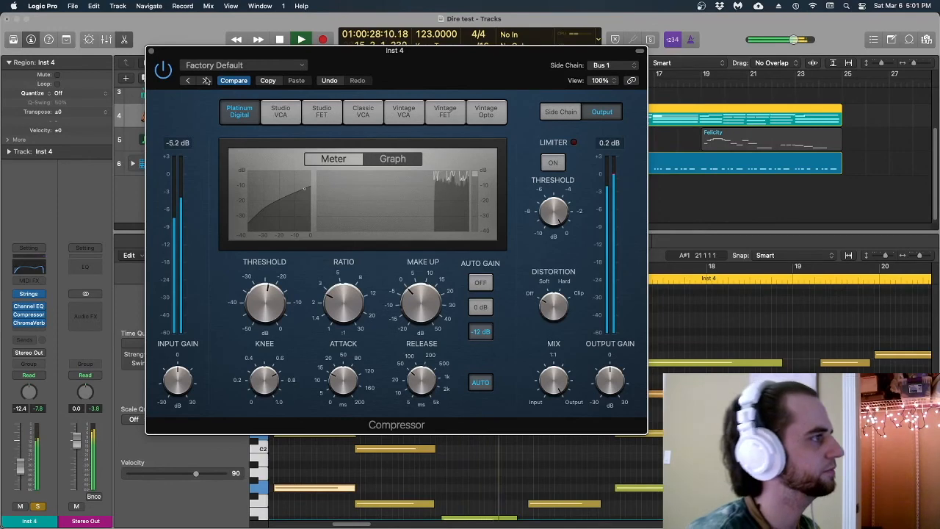
pyautogui.click(151, 51)
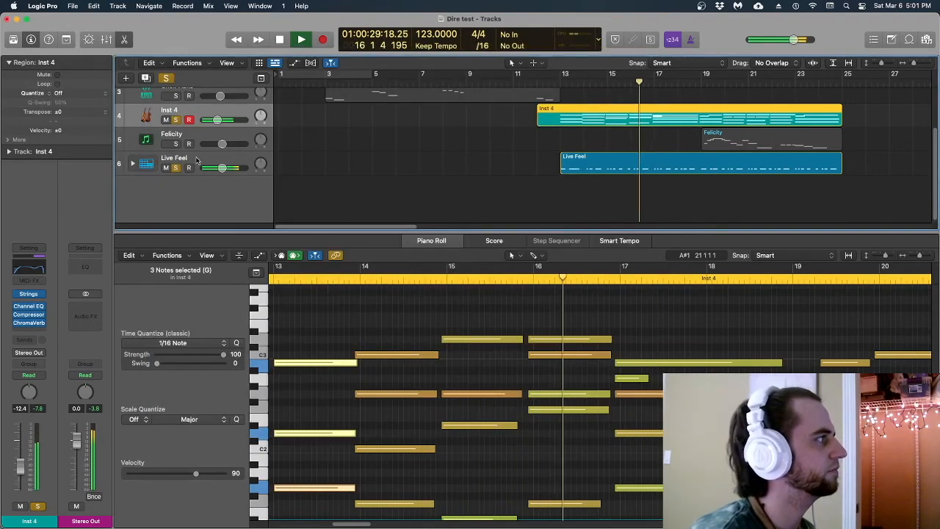
# Unsolo Inst 4 and Live Feel, then raise the Inst 4 volume to -11.0 dB while playing the full mix.
pyautogui.press('space')
pyautogui.click(176, 120)
pyautogui.click(176, 167)
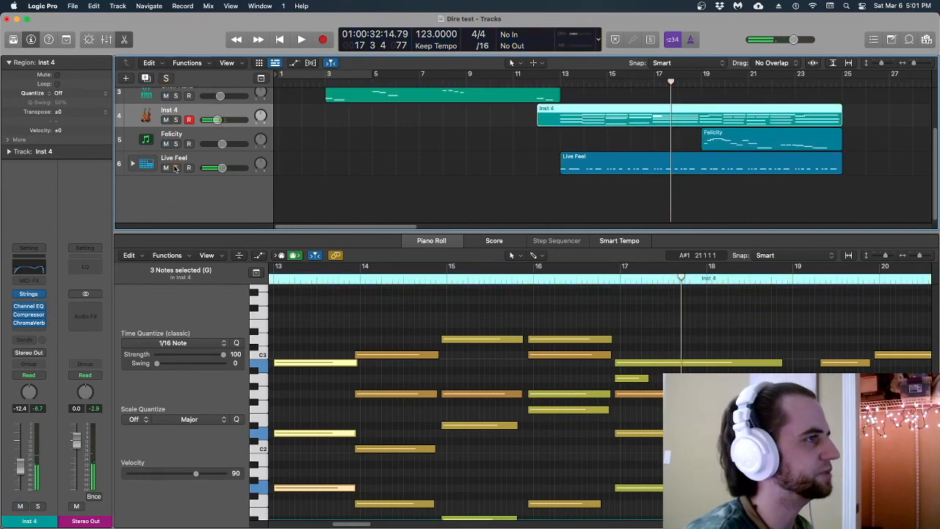
pyautogui.press('e')
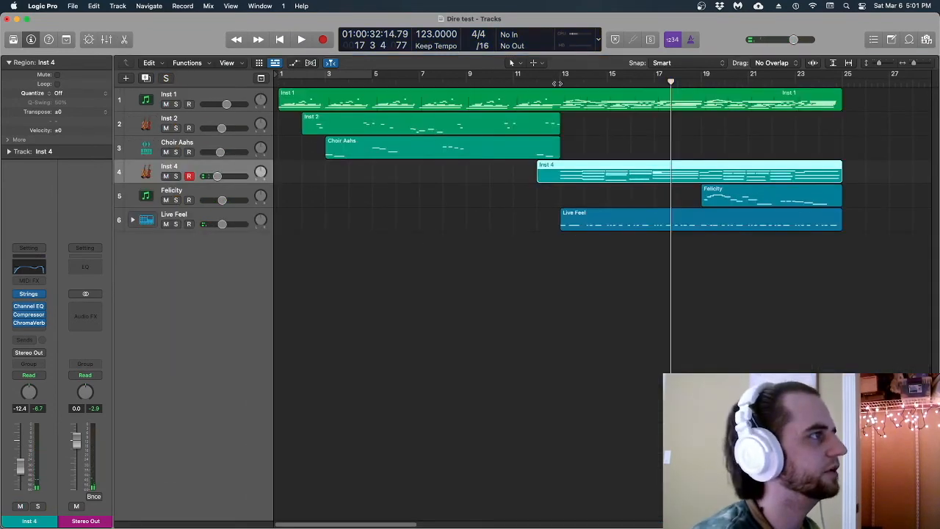
pyautogui.press('space')
pyautogui.moveTo(217, 176); pyautogui.dragTo(220, 177)
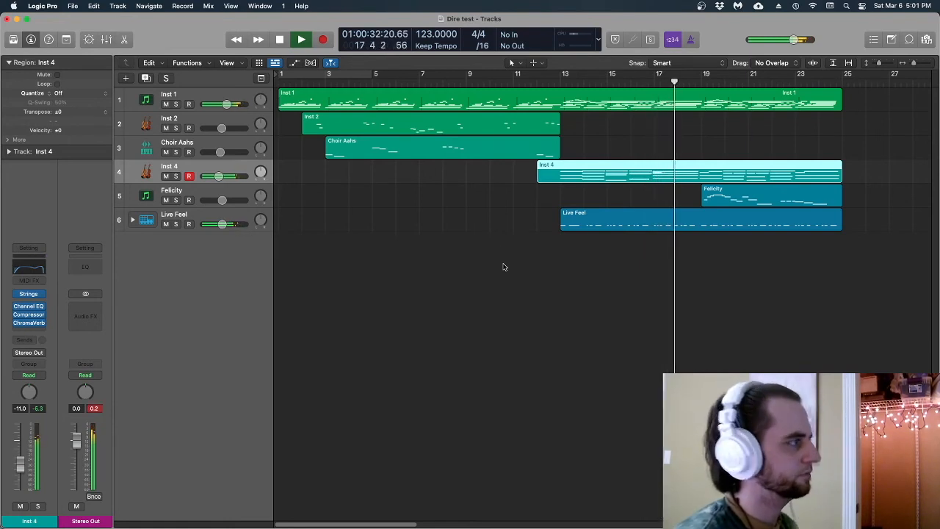
pyautogui.press('space')
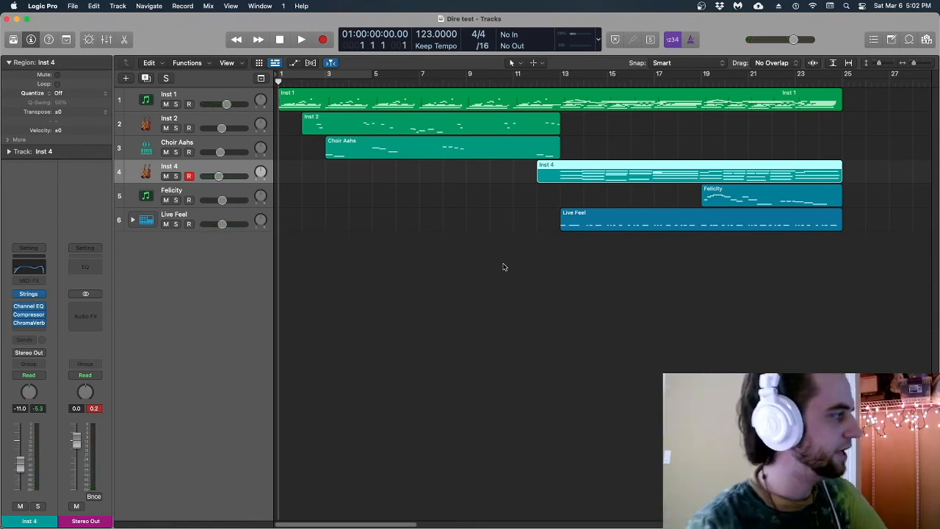
# Play the whole arrangement from bar 1 to its end and save the project.
pyautogui.press('space')
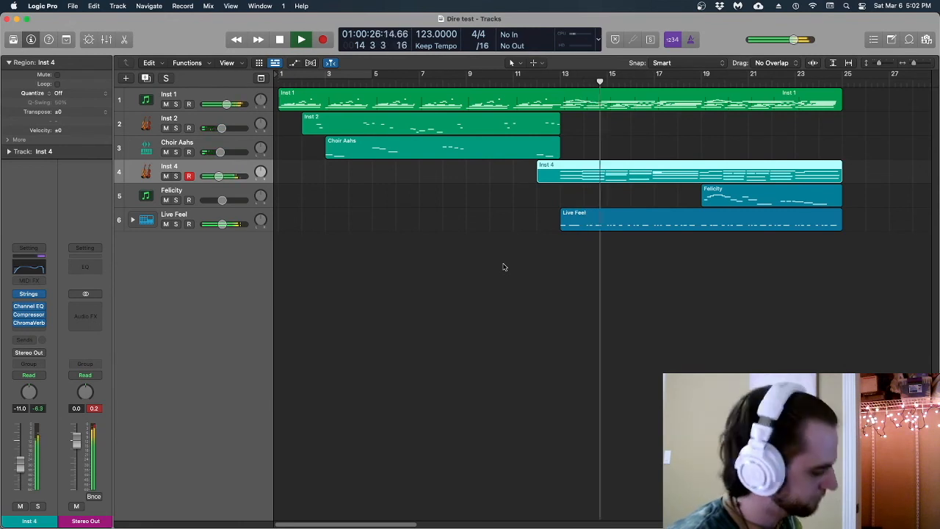
pyautogui.press('super+s')
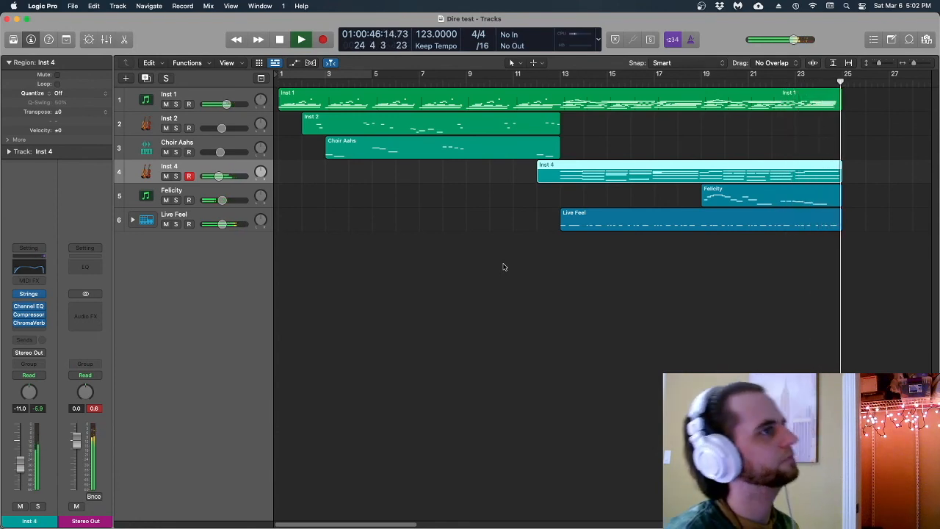
pyautogui.click(503, 267)
pyautogui.press('space')
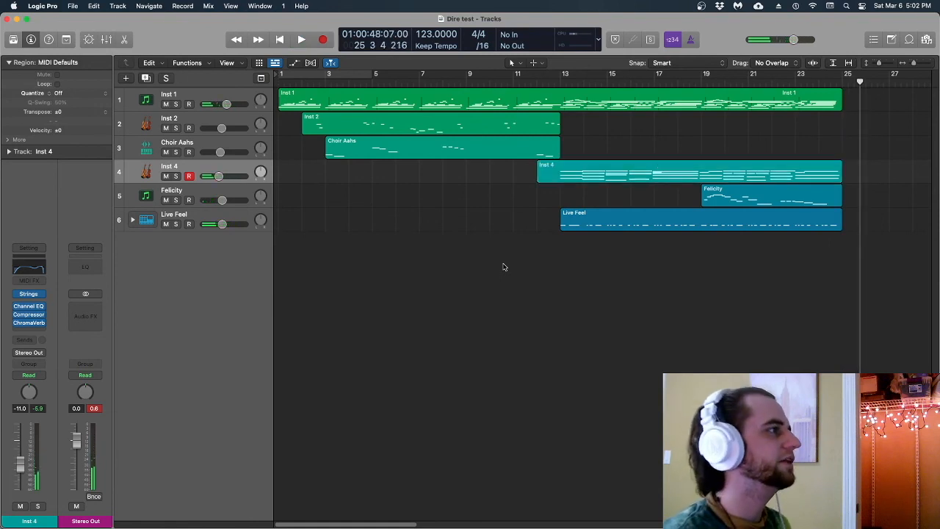